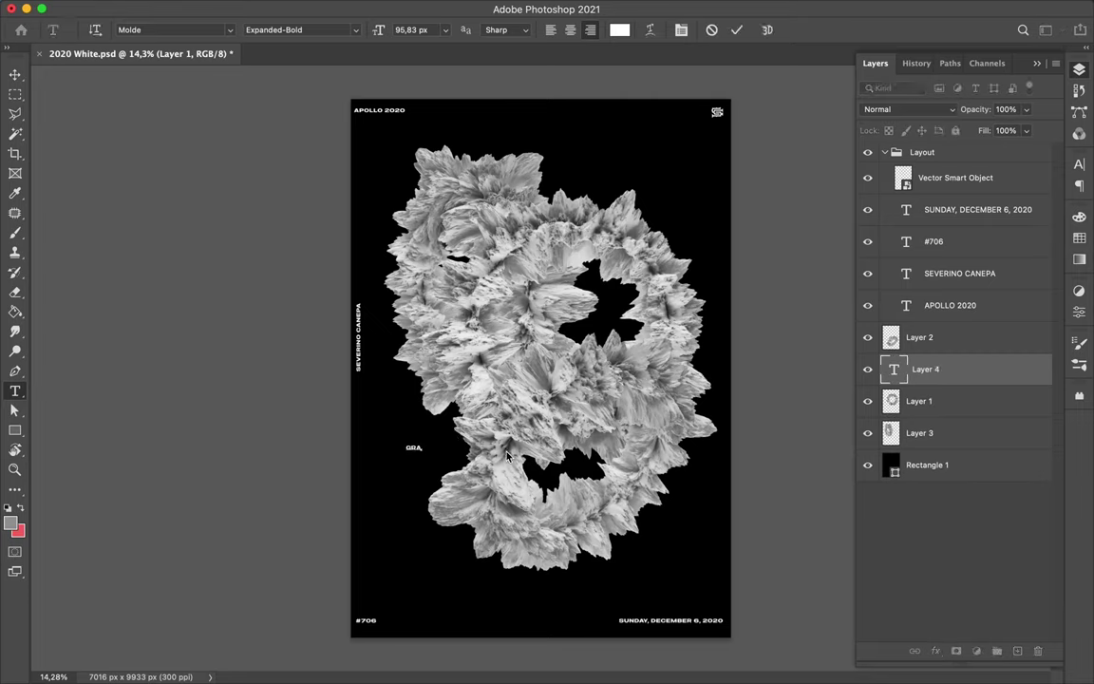
Type the GRAPHIC title and set it in Versus Black.
{"action": "type", "text": "PHIC"}
{"action": "left_click_drag", "start_coordinate": [446, 446], "coordinate": [512, 435]}
{"action": "left_click", "coordinate": [940, 186]}
{"action": "type", "text": "Versus"}
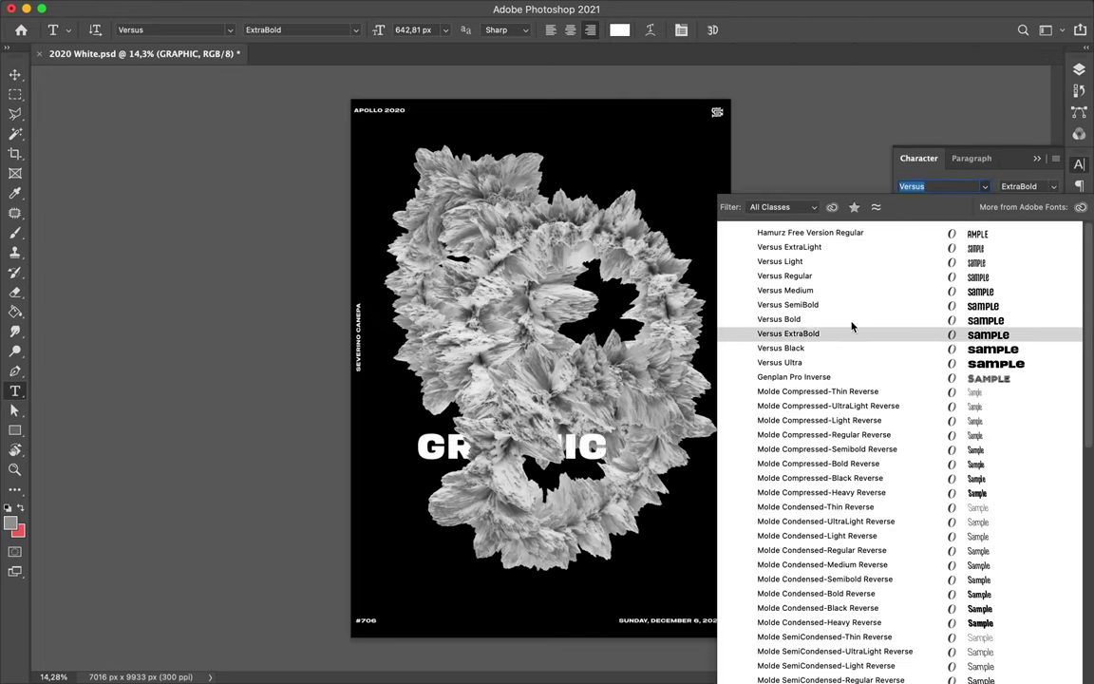
{"action": "left_click", "coordinate": [851, 347]}
Duplicate the title and place the copy at the poster bottom as BACTERIA.
{"action": "key", "text": "v"}
{"action": "left_click_drag", "start_coordinate": [513, 446], "coordinate": [522, 584]}
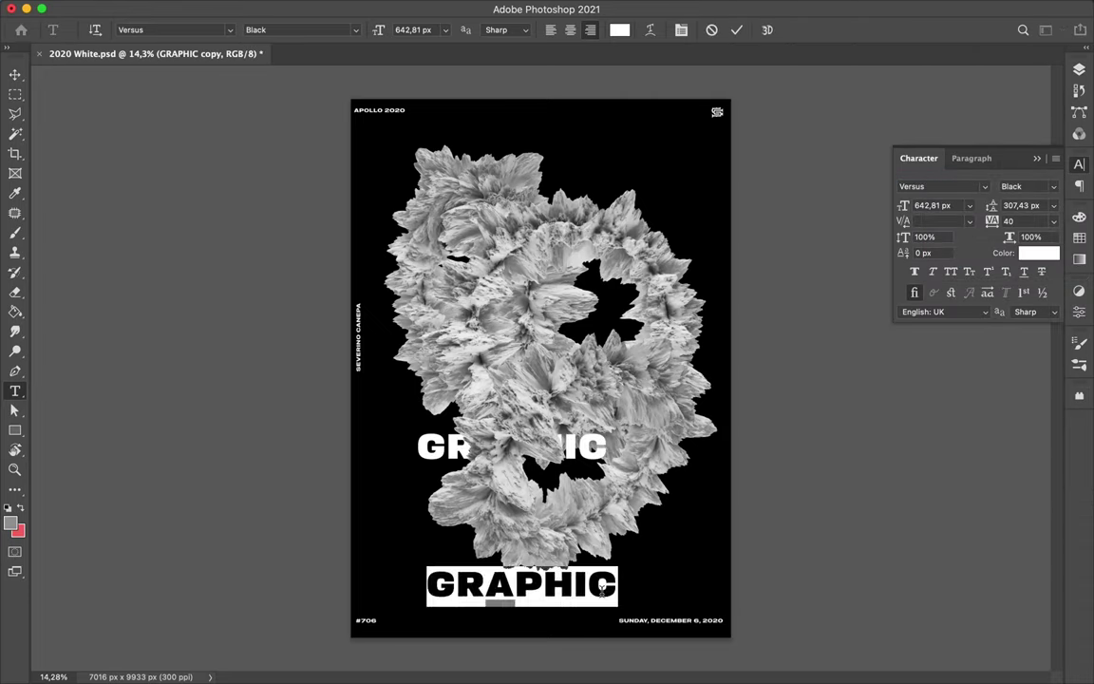
{"action": "key", "text": "Escape"}
{"action": "key", "text": "v"}
{"action": "left_click_drag", "start_coordinate": [601, 590], "coordinate": [658, 553]}
Enlarge GRAPHIC into a tall top title and set its tracking to 0.
{"action": "key", "text": "ctrl+t"}
{"action": "mouse_move", "coordinate": [598, 184]}
{"action": "left_mouse_down"}
{"action": "mouse_move", "coordinate": [744, 256]}
{"action": "mouse_move", "coordinate": [665, 239]}
{"action": "left_mouse_up"}
{"action": "key", "text": "Return"}
{"action": "left_click", "coordinate": [1016, 221]}
{"action": "type", "text": "0"}
{"action": "key", "text": "Return"}
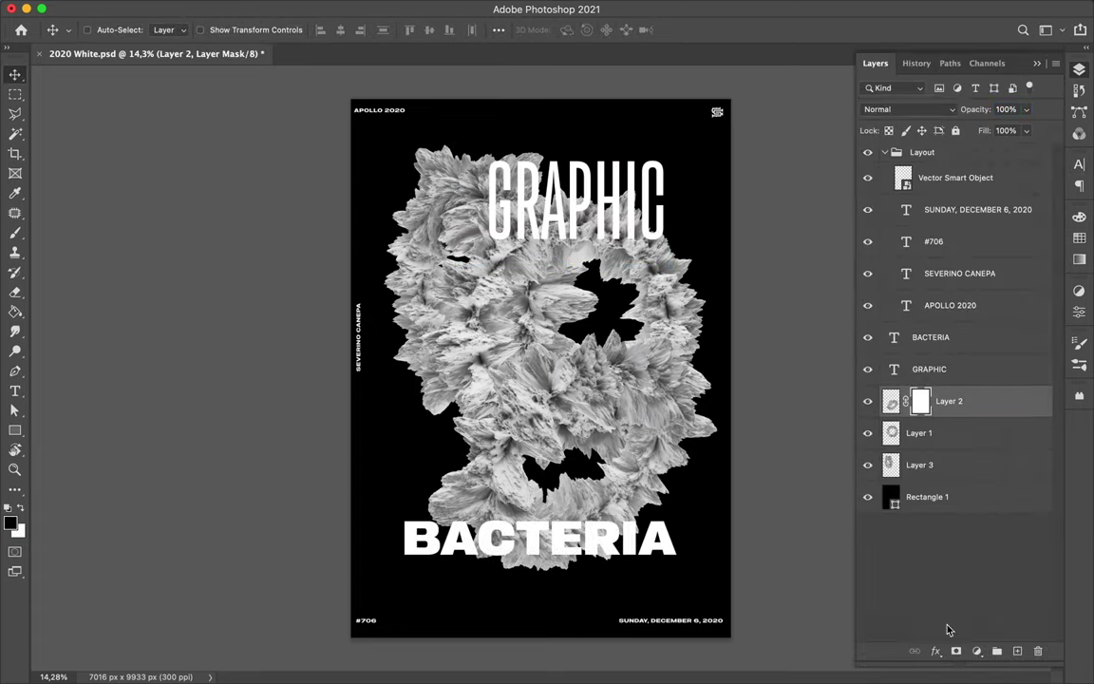
Boost the render's contrast with Levels and merge the adjustment copies into the artwork layers.
{"action": "left_click_drag", "start_coordinate": [860, 445], "coordinate": [875, 445]}
{"action": "left_click_drag", "start_coordinate": [1043, 446], "coordinate": [1032, 446]}
{"action": "left_click_drag", "start_coordinate": [953, 446], "coordinate": [947, 445]}
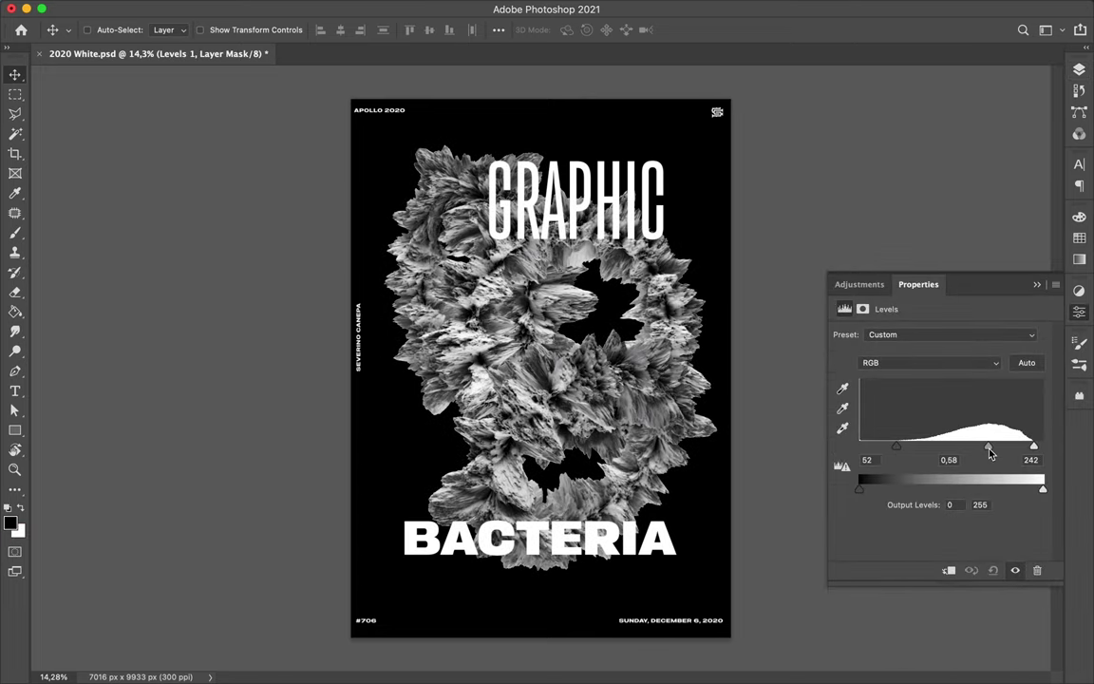
{"action": "left_click_drag", "start_coordinate": [956, 401], "coordinate": [963, 522]}
{"action": "key", "text": "ctrl+e"}
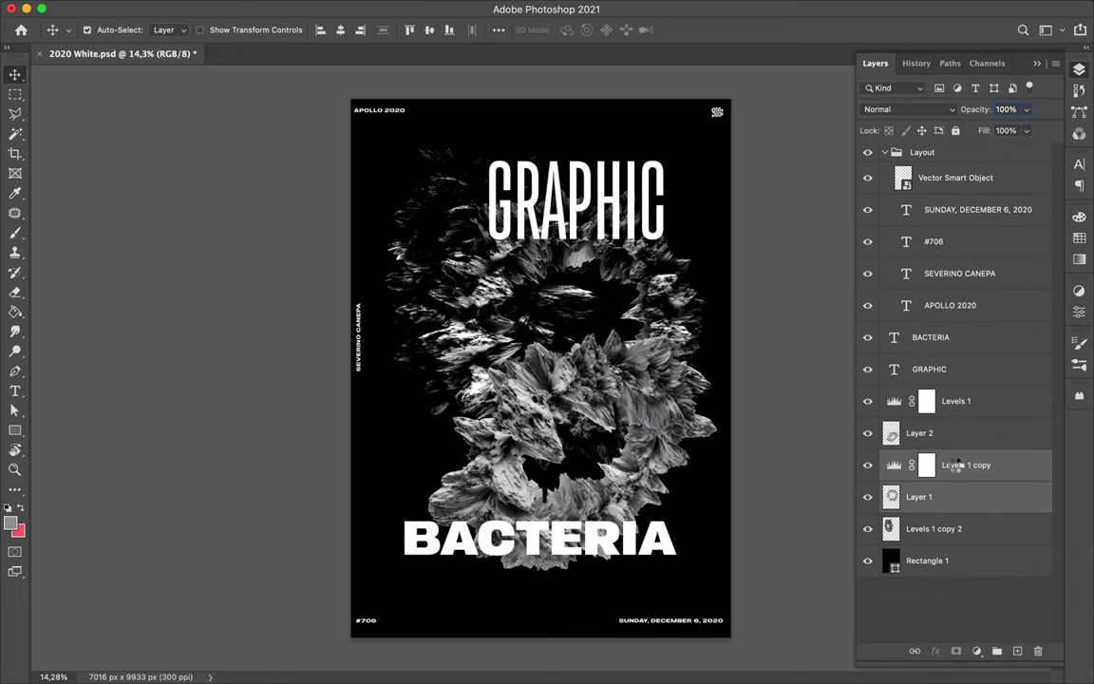
{"action": "key", "text": "ctrl+e"}
{"action": "key", "text": "ctrl+shift+alt+e"}
Reset colours to black and white, shift the artwork layer and apply a Gaussian Blur.
{"action": "key", "text": "d"}
{"action": "key", "text": "g"}
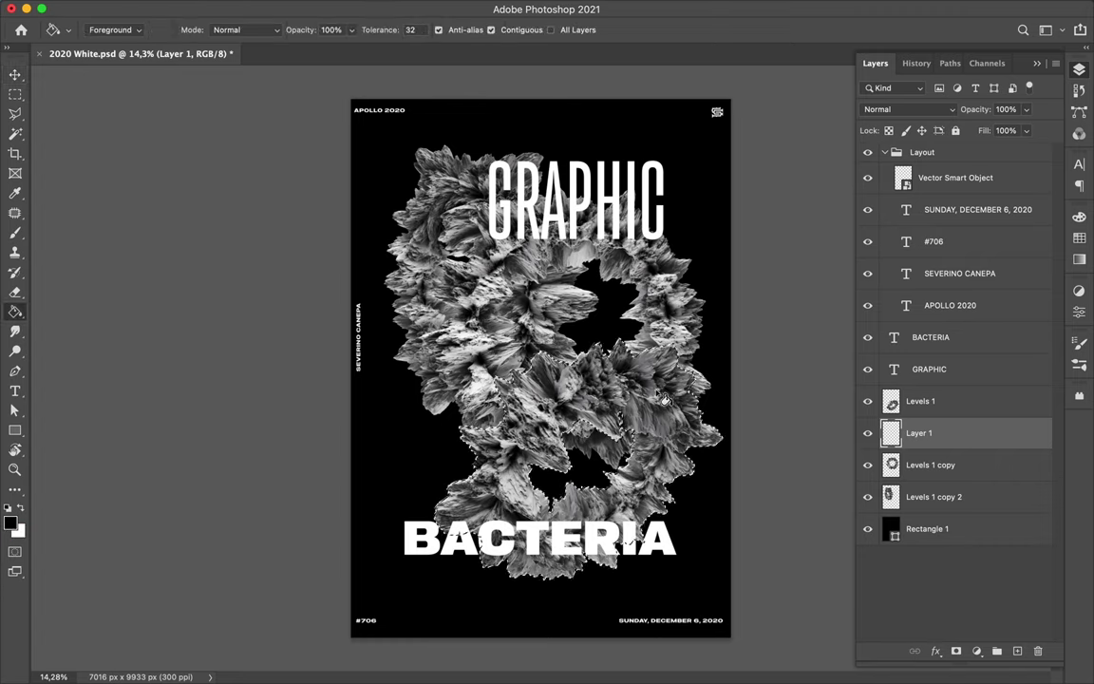
{"action": "key", "text": "m"}
{"action": "key", "text": "v"}
{"action": "left_click_drag", "start_coordinate": [570, 361], "coordinate": [655, 313]}
{"action": "left_click", "coordinate": [423, 10]}
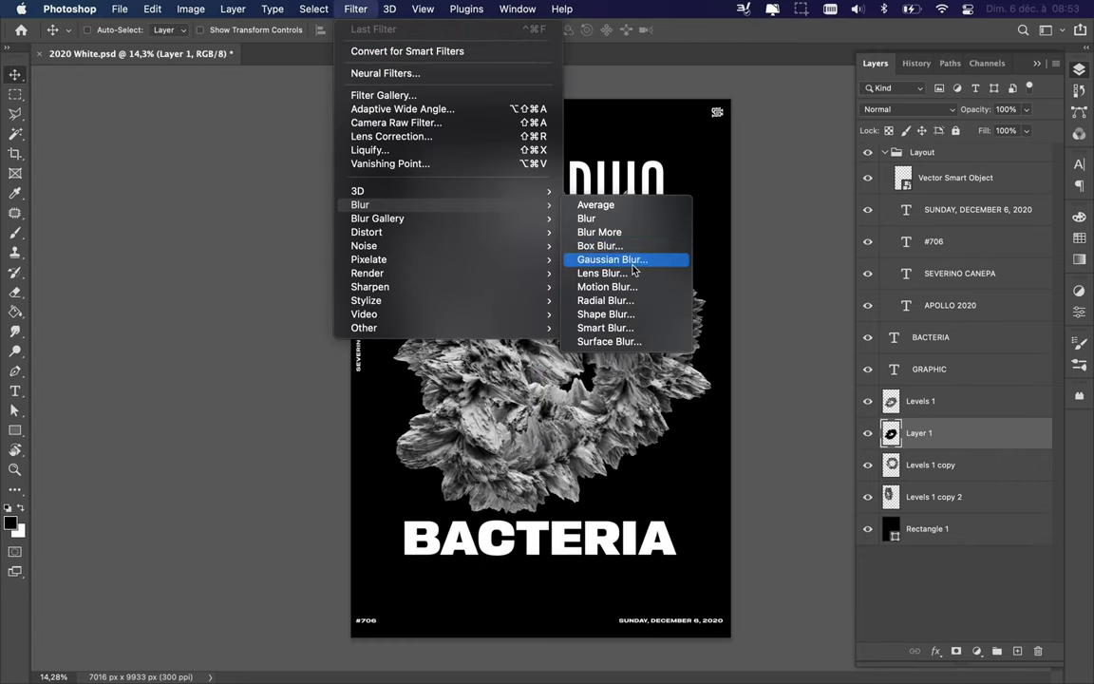
{"action": "left_click", "coordinate": [659, 255]}
{"action": "key", "text": "ctrl+shift+alt+e"}
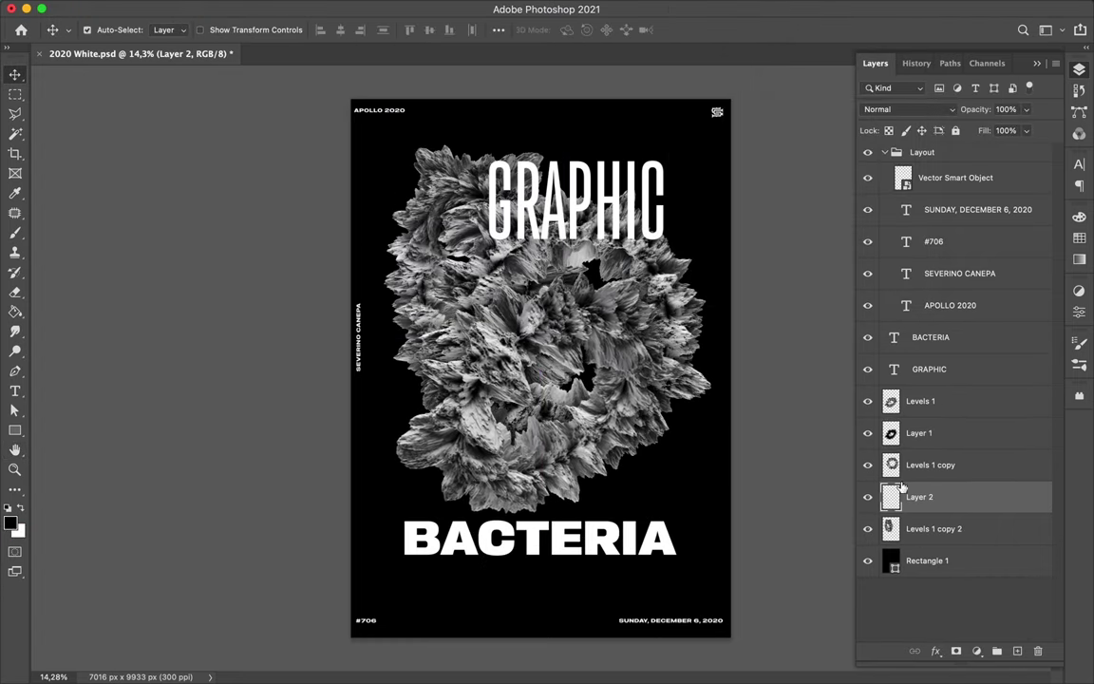
Reapply the Gaussian Blur to the remaining artwork layers, including Levels 1 copy 2.
{"action": "key", "text": "m"}
{"action": "key", "text": "v"}
{"action": "left_click", "coordinate": [352, 9]}
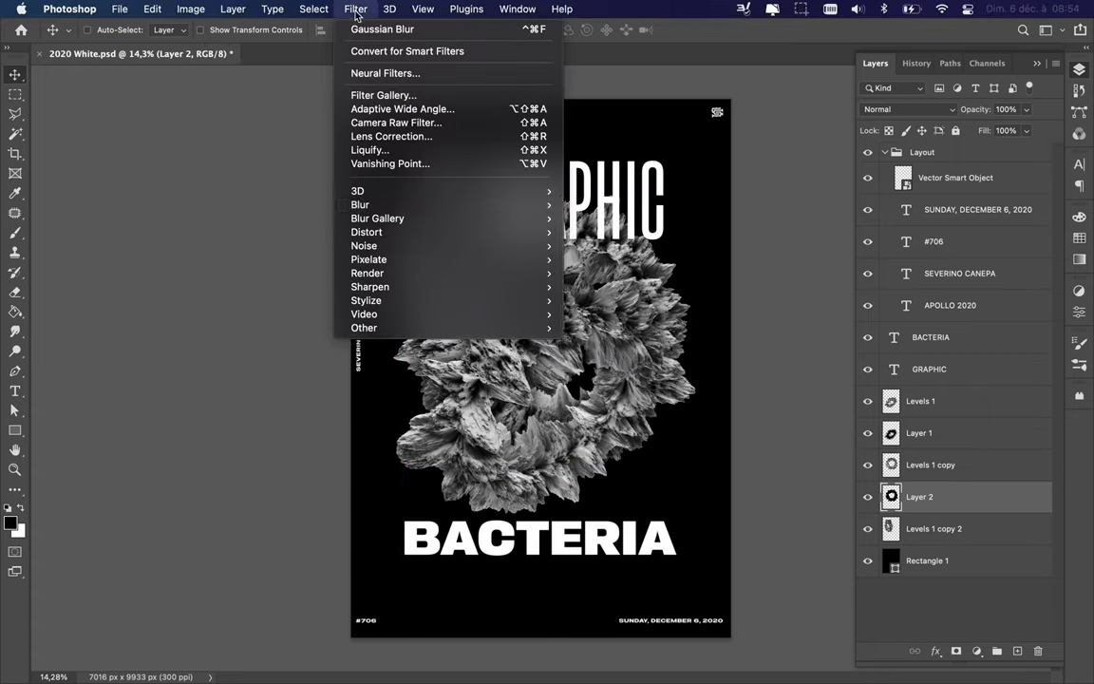
{"action": "left_click", "coordinate": [391, 31]}
{"action": "left_click", "coordinate": [871, 86]}
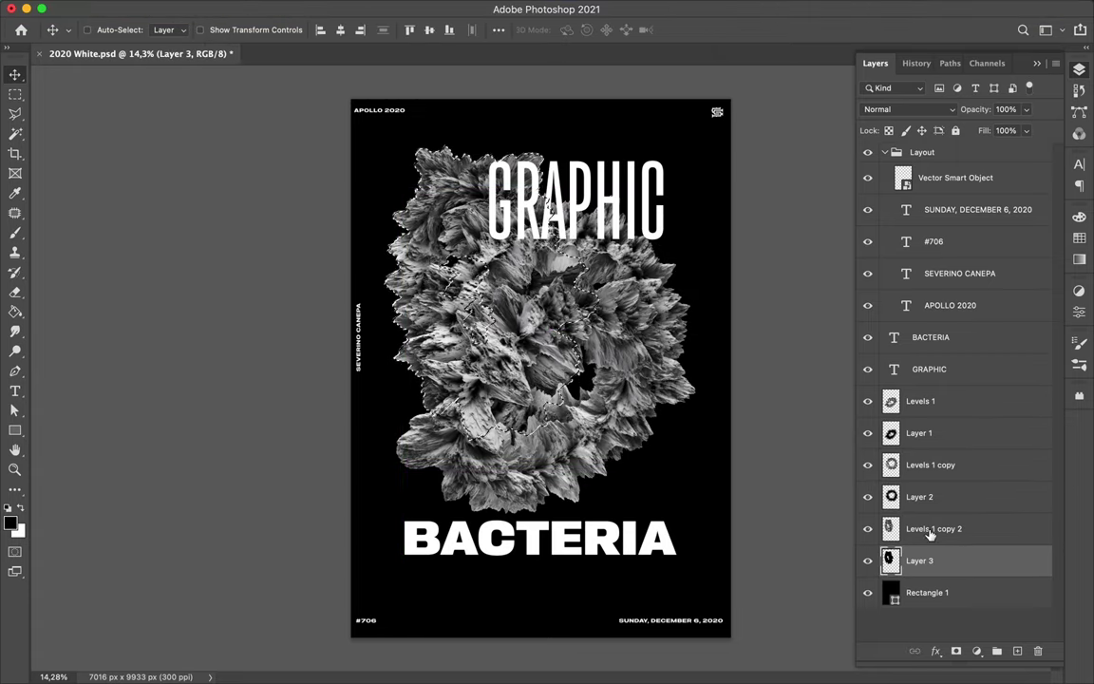
{"action": "left_click", "coordinate": [930, 535], "text": "shift"}
{"action": "key", "text": "m"}
{"action": "left_click", "coordinate": [390, 10]}
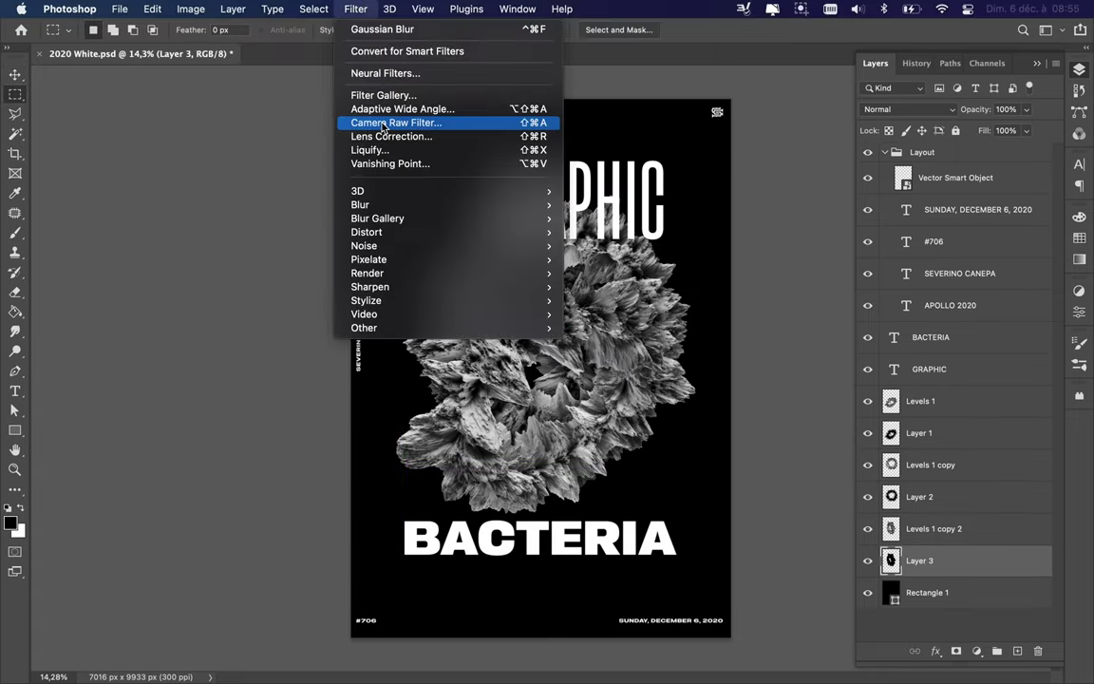
{"action": "left_click", "coordinate": [681, 266]}
Move GRAPHIC beneath the upper bacteria layers and set it in Versus ExtraLight.
{"action": "key", "text": "v"}
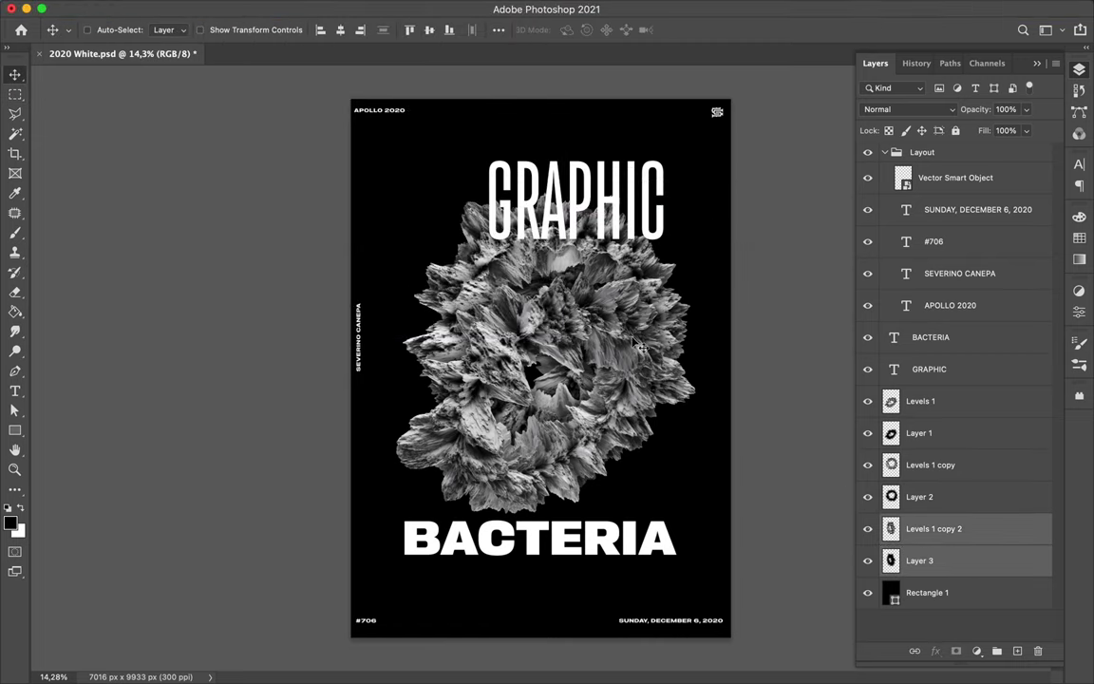
{"action": "left_click_drag", "start_coordinate": [622, 213], "coordinate": [593, 216]}
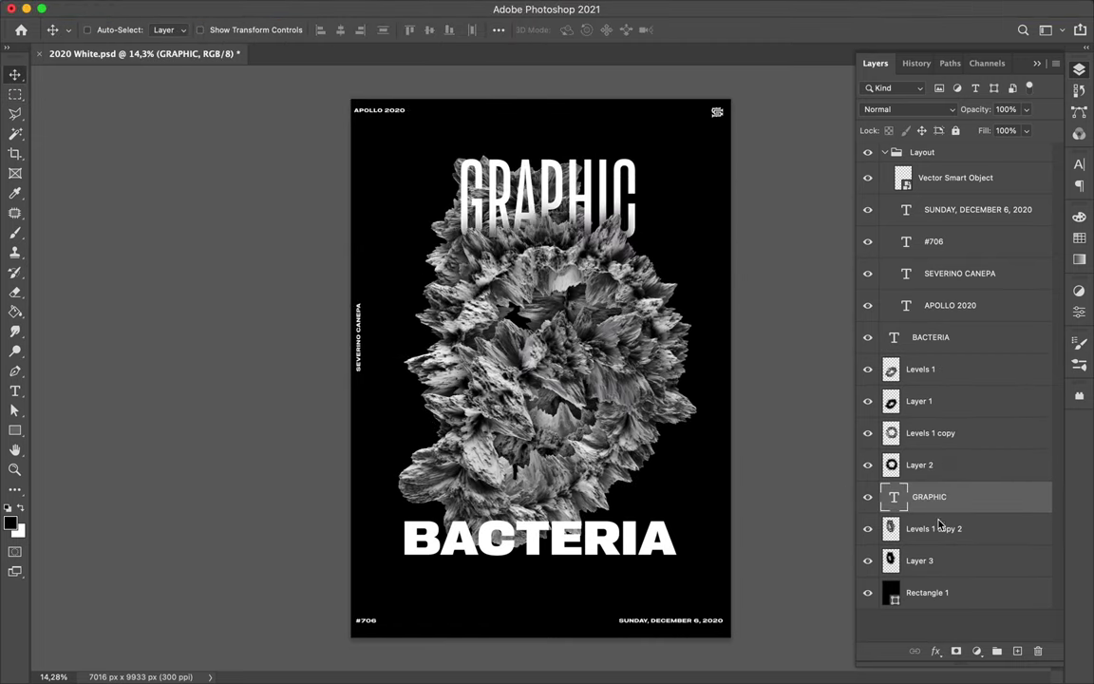
{"action": "left_click", "coordinate": [921, 186]}
{"action": "type", "text": "quan"}
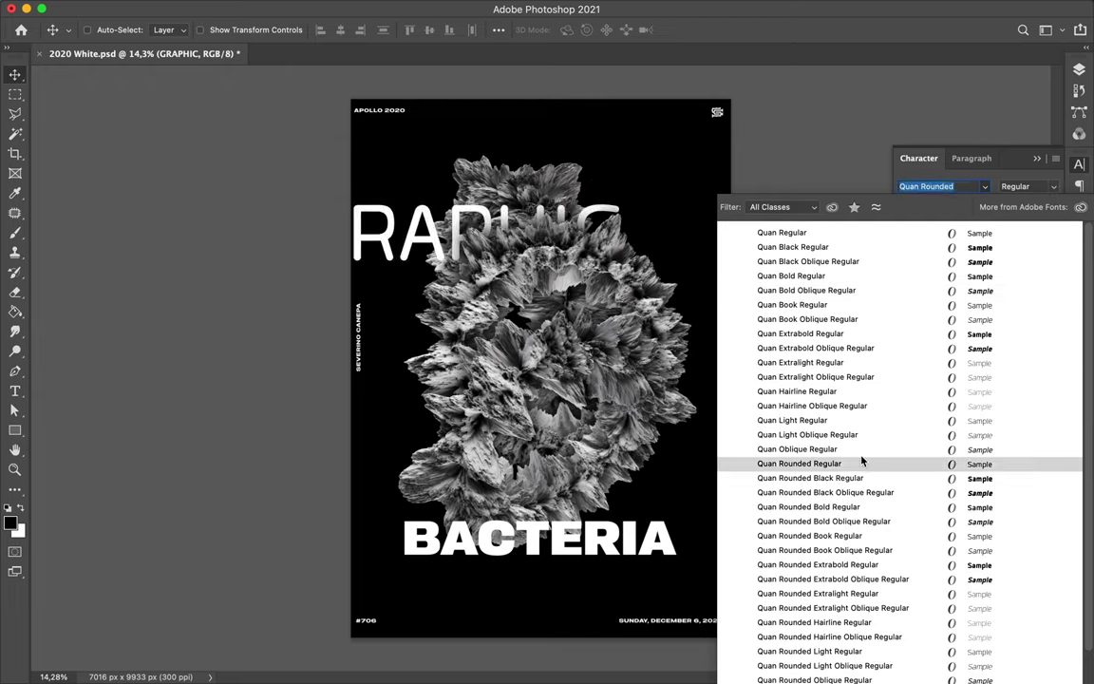
{"action": "left_click", "coordinate": [791, 419]}
{"action": "left_click_drag", "start_coordinate": [531, 207], "coordinate": [566, 215]}
{"action": "key", "text": "Down"}
{"action": "key", "text": "Down"}
{"action": "key", "text": "Down"}
Raise BACTERIA onto the cluster and set it in Versus Bold.
{"action": "scroll", "coordinate": [567, 216], "scroll_direction": "up", "scroll_amount": 5}
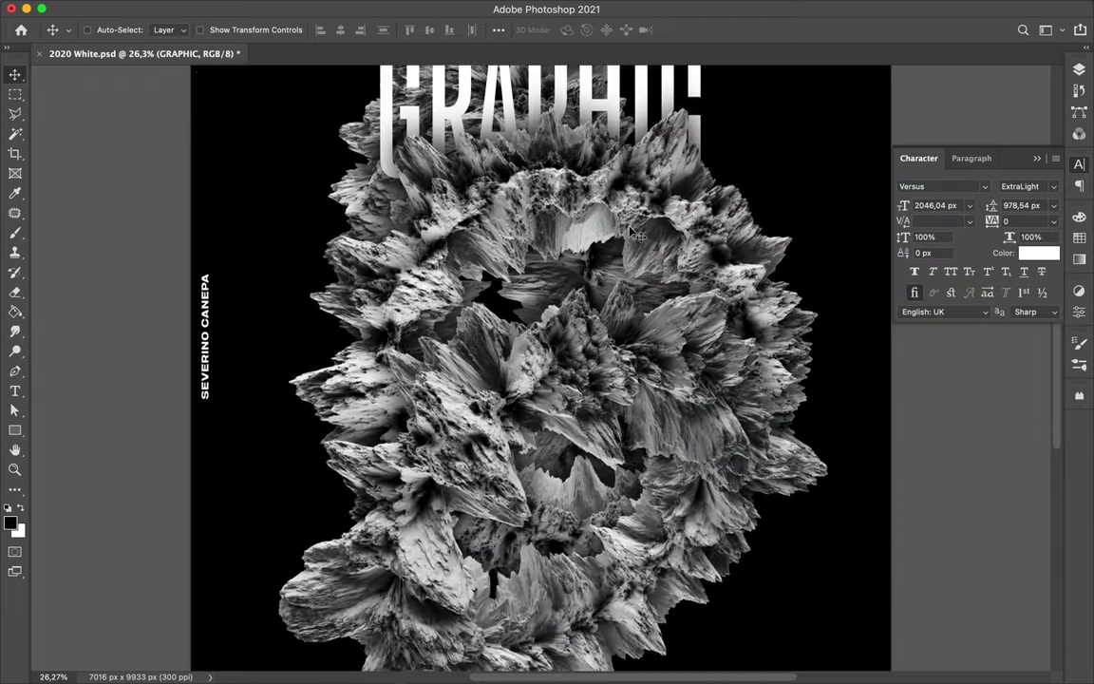
{"action": "key", "text": "F7"}
{"action": "scroll", "coordinate": [719, 270], "scroll_direction": "down", "scroll_amount": 3}
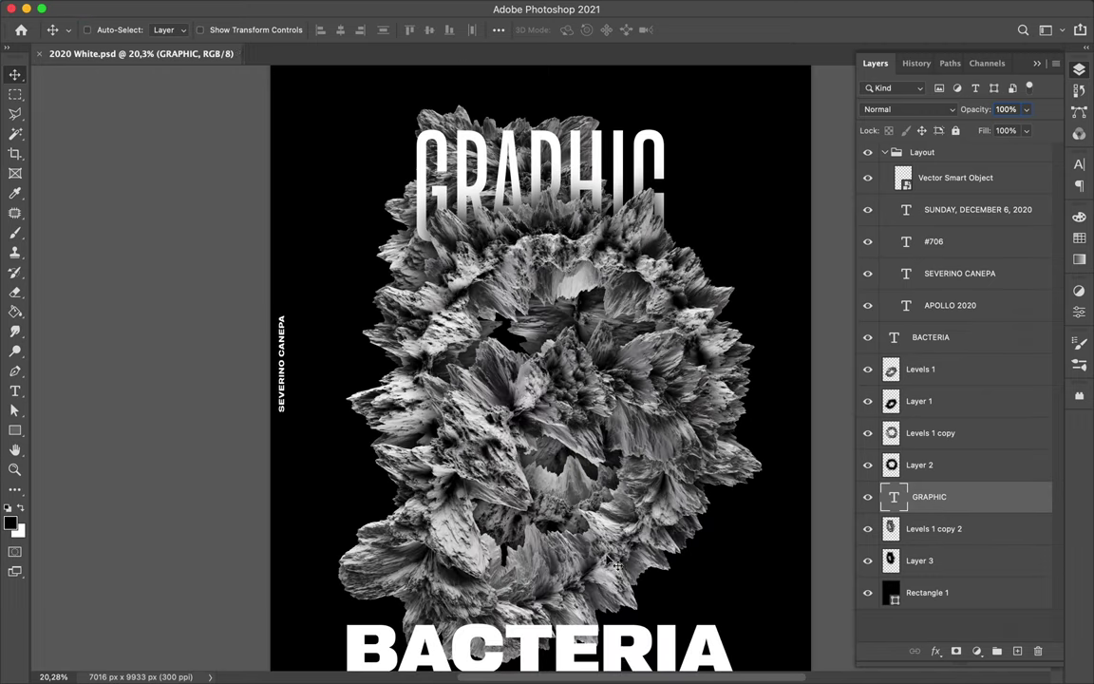
{"action": "left_click_drag", "start_coordinate": [531, 646], "coordinate": [532, 525]}
{"action": "left_click", "coordinate": [1078, 163]}
{"action": "left_click", "coordinate": [1045, 187]}
{"action": "left_click", "coordinate": [957, 247]}
{"action": "left_click", "coordinate": [996, 187]}
{"action": "left_click", "coordinate": [947, 235]}
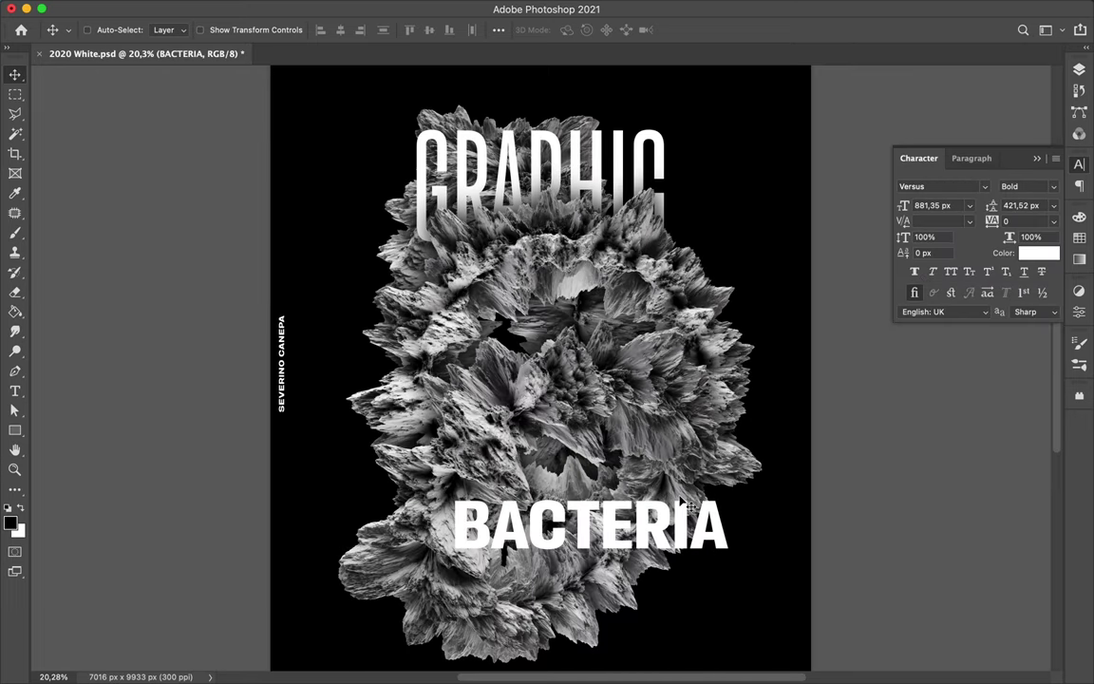
{"action": "left_click_drag", "start_coordinate": [688, 532], "coordinate": [627, 546]}
Open the Layer Style dialog for the GRAPHIC layer.
{"action": "key", "text": "F7"}
{"action": "left_click", "coordinate": [970, 501]}
{"action": "double_click", "coordinate": [970, 502]}
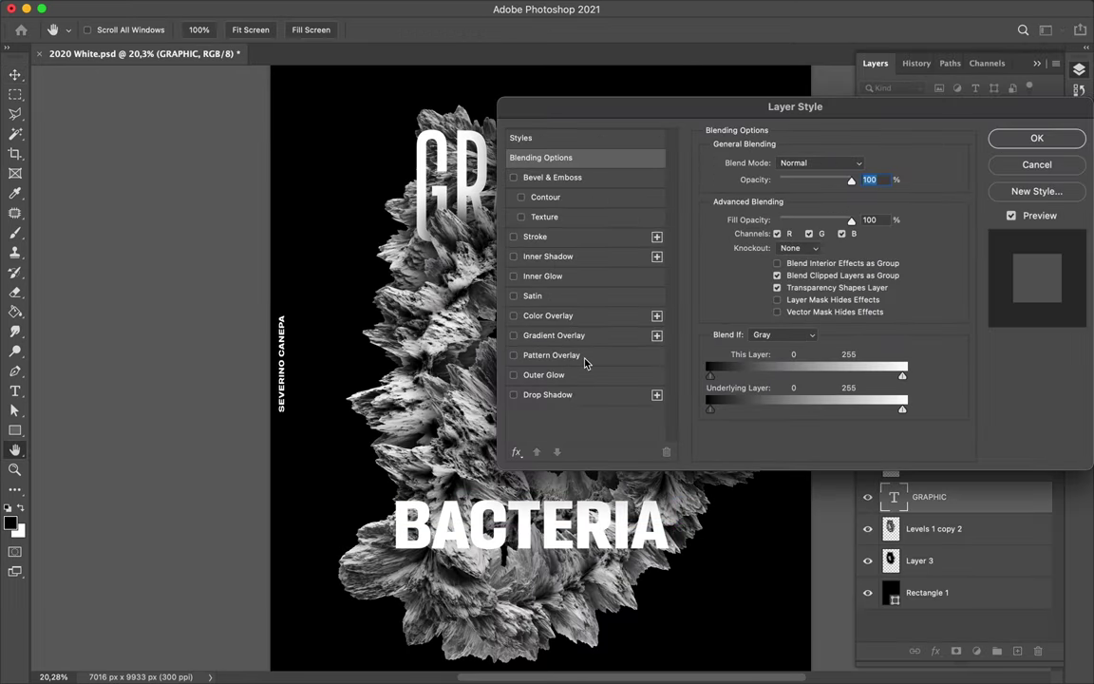
Add Gradient Overlay and Drop Shadow effects to GRAPHIC.
{"action": "left_click", "coordinate": [514, 337]}
{"action": "left_click", "coordinate": [547, 394]}
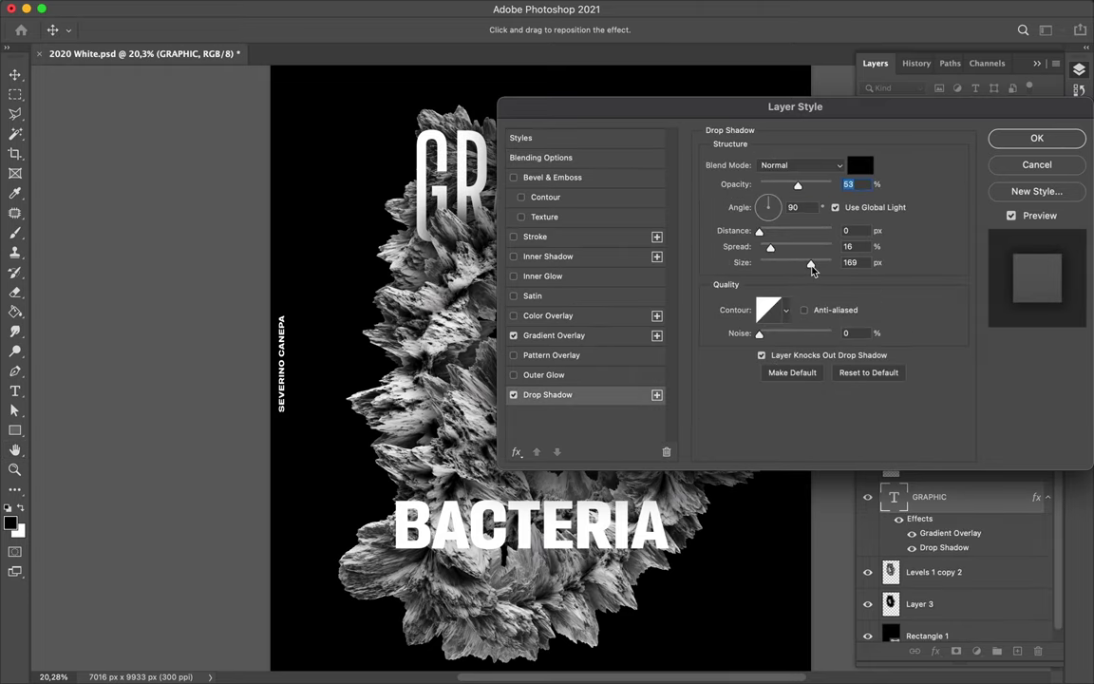
{"action": "left_click", "coordinate": [1037, 138]}
Copy GRAPHIC's layer style onto BACTERIA and start choosing the layout text font.
{"action": "right_click", "coordinate": [994, 501]}
{"action": "left_click", "coordinate": [859, 459]}
{"action": "right_click", "coordinate": [959, 339]}
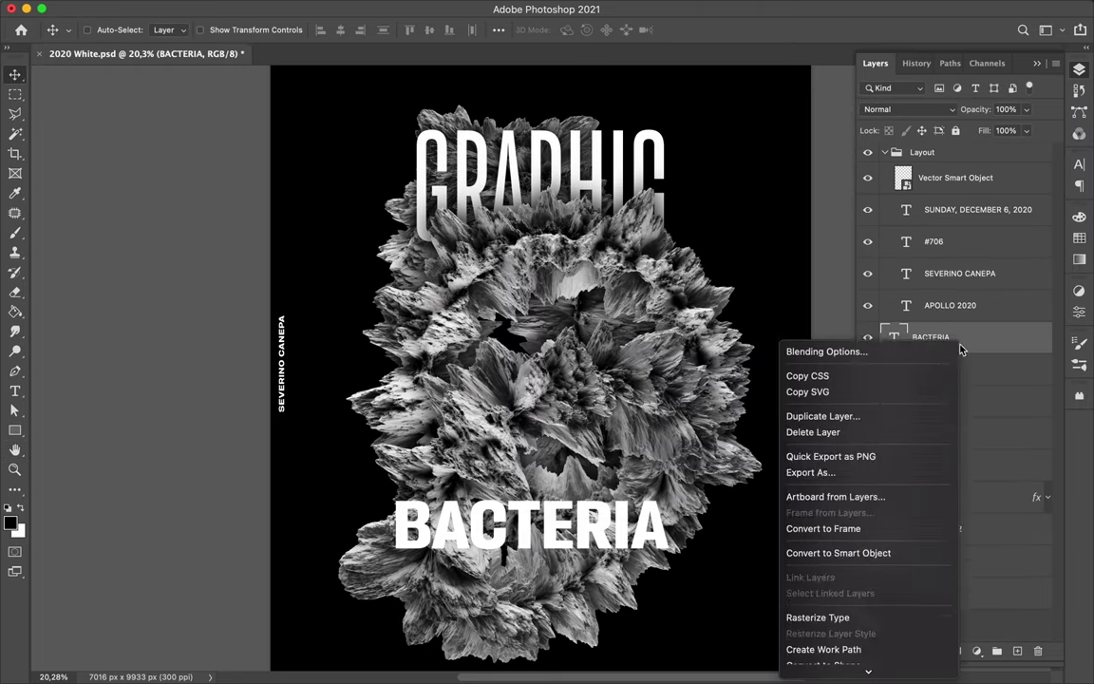
{"action": "left_click", "coordinate": [839, 502]}
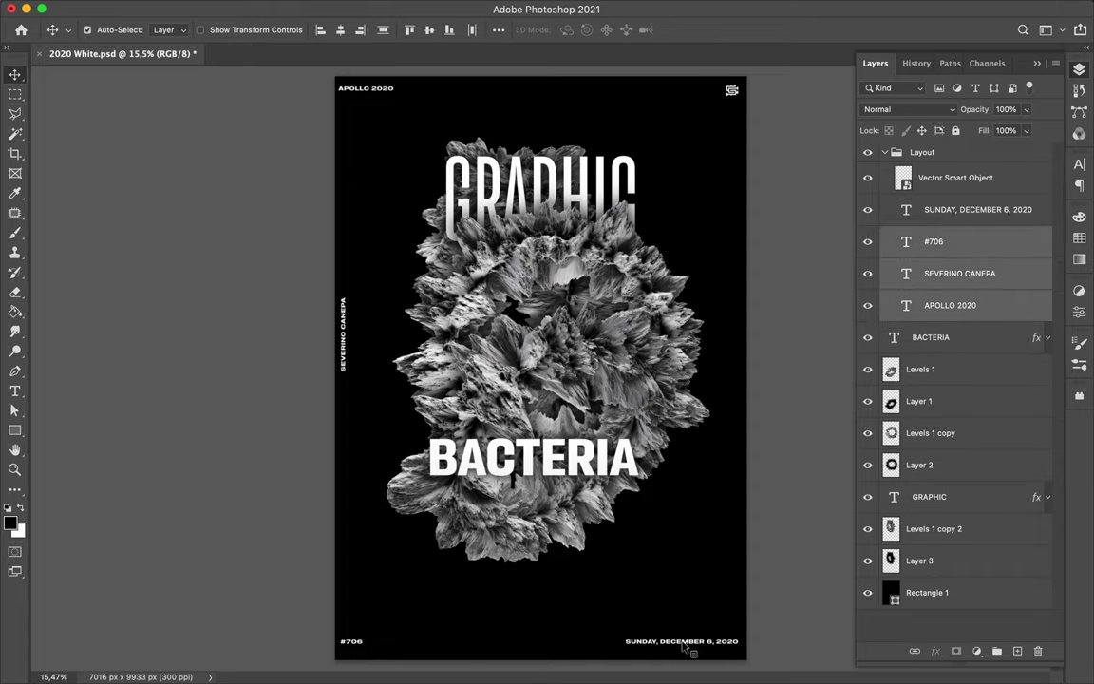
{"action": "left_click", "coordinate": [1078, 164]}
{"action": "left_click", "coordinate": [983, 186]}
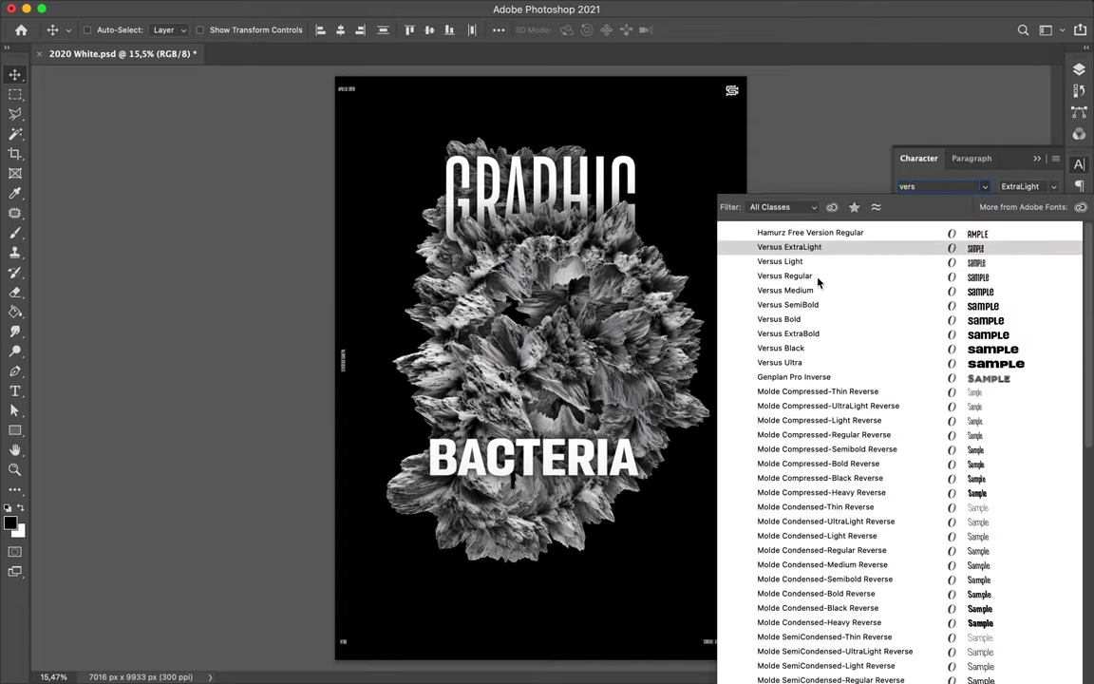
Set the small layout text in Versus Ultra and draw a thin white bar beside APOLLO 2020.
{"action": "left_click", "coordinate": [815, 362]}
{"action": "key", "text": "u"}
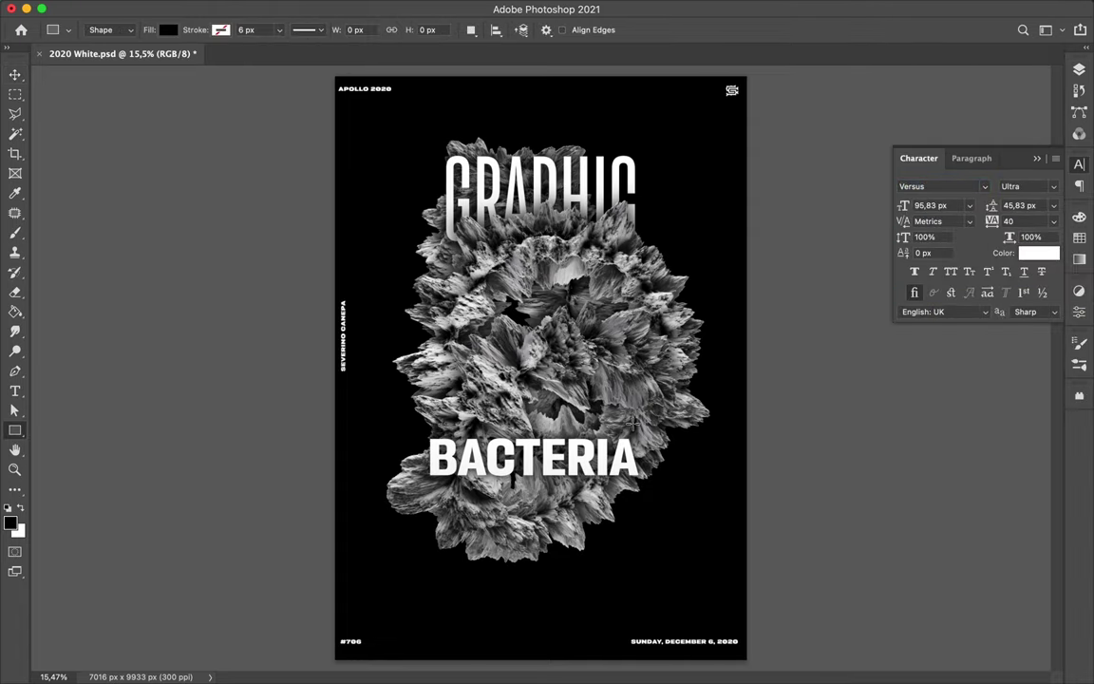
{"action": "scroll", "coordinate": [520, 135], "scroll_direction": "up", "scroll_amount": 5}
{"action": "left_click_drag", "start_coordinate": [881, 248], "coordinate": [881, 249]}
{"action": "left_click", "coordinate": [167, 29]}
{"action": "left_click", "coordinate": [73, 110]}
{"action": "key", "text": "v"}
{"action": "scroll", "coordinate": [475, 116], "scroll_direction": "down", "scroll_amount": 3}
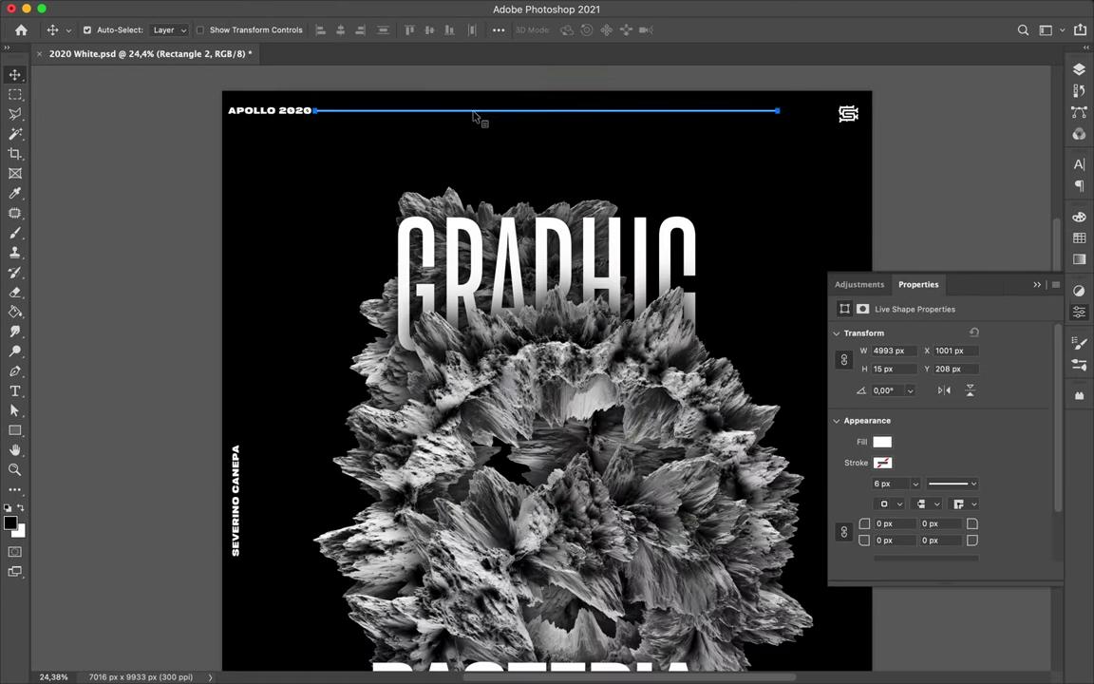
Duplicate the white line, rotate it vertical and move it to the left edge.
{"action": "key", "text": "super+j"}
{"action": "key", "text": "super+t"}
{"action": "left_click_drag", "start_coordinate": [447, 313], "coordinate": [237, 314]}
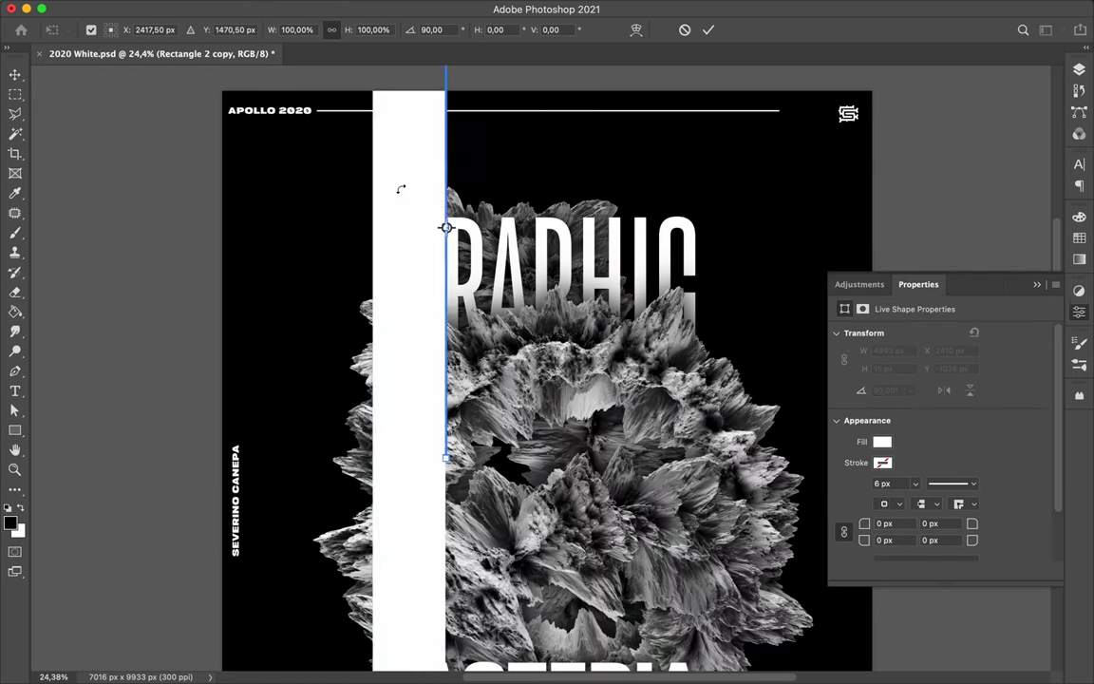
{"action": "key", "text": "Return"}
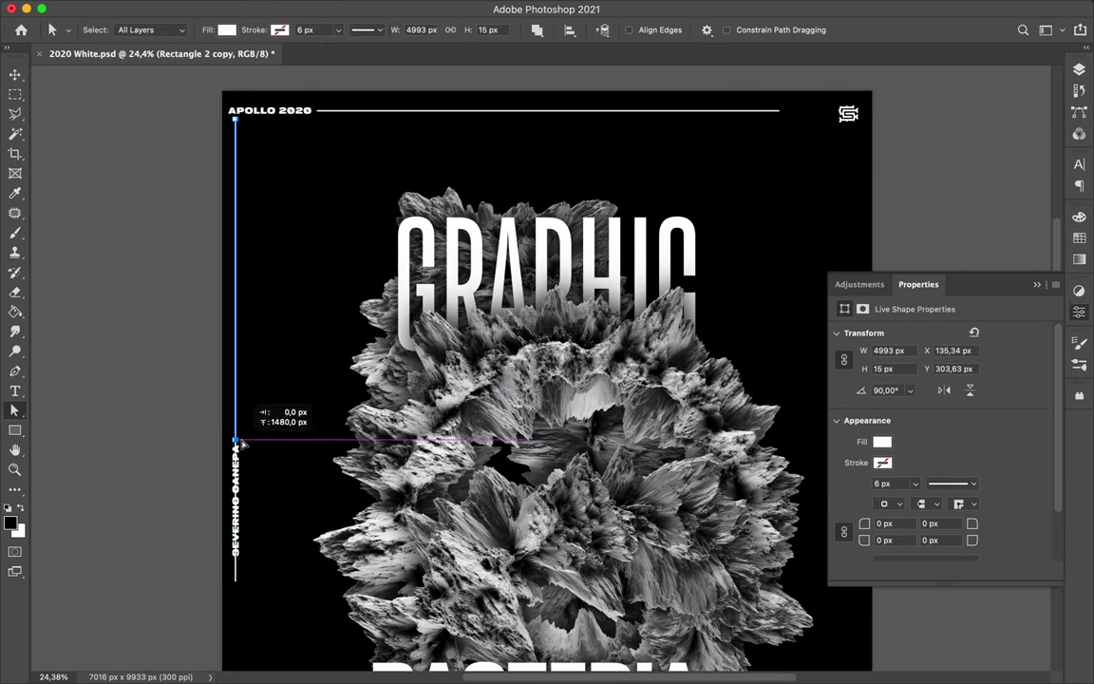
{"action": "key", "text": "v"}
Copy the #706 label below BACTERIA and clear its number for retyping.
{"action": "scroll", "coordinate": [270, 384], "scroll_direction": "down", "scroll_amount": 5}
{"action": "scroll", "coordinate": [270, 383], "scroll_direction": "down", "scroll_amount": 5}
{"action": "mouse_move", "coordinate": [299, 537]}
{"action": "left_mouse_down"}
{"action": "mouse_move", "coordinate": [698, 413]}
{"action": "mouse_move", "coordinate": [698, 389]}
{"action": "mouse_move", "coordinate": [769, 413]}
{"action": "left_mouse_up"}
{"action": "key", "text": "super+t"}
{"action": "key", "text": "Return"}
{"action": "double_click", "coordinate": [665, 404]}
{"action": "key", "text": "BackSpace"}
{"action": "type", "text": "#7"}
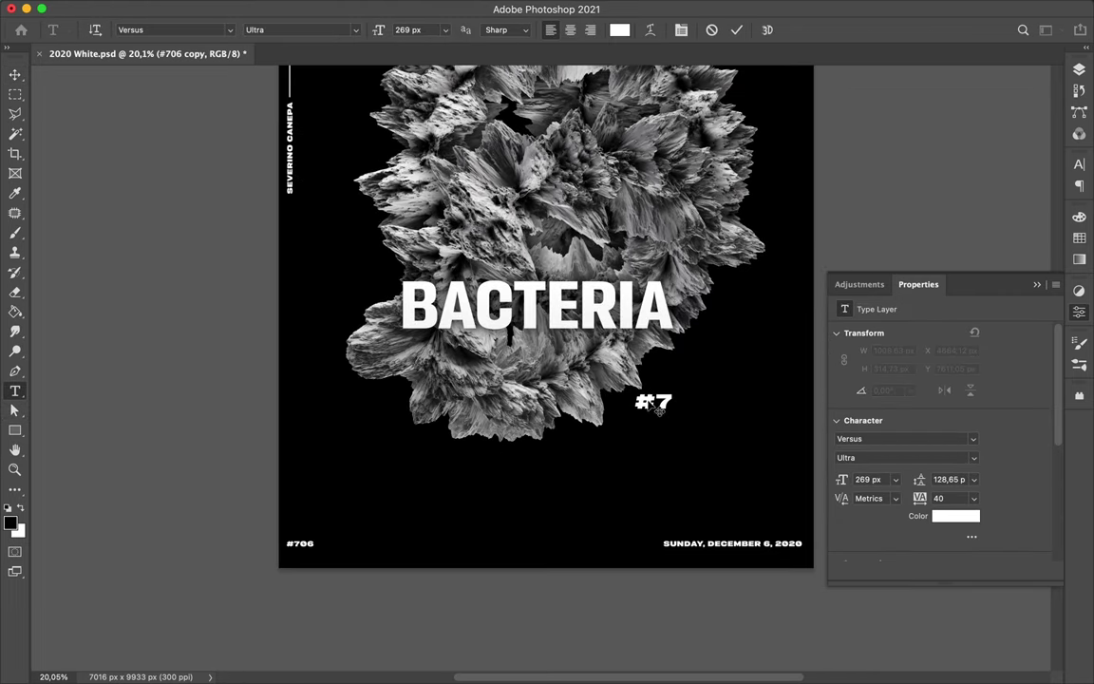
Commit the #7 text, enlarge it and place it below-right of BACTERIA.
{"action": "key", "text": "super+Return"}
{"action": "key", "text": "super+t"}
{"action": "left_click_drag", "start_coordinate": [771, 479], "coordinate": [722, 456]}
{"action": "key", "text": "Return"}
Move the #7 layer out of the Layout group to sit above BACTERIA.
{"action": "left_click", "coordinate": [1079, 69]}
{"action": "right_click", "coordinate": [788, 306]}
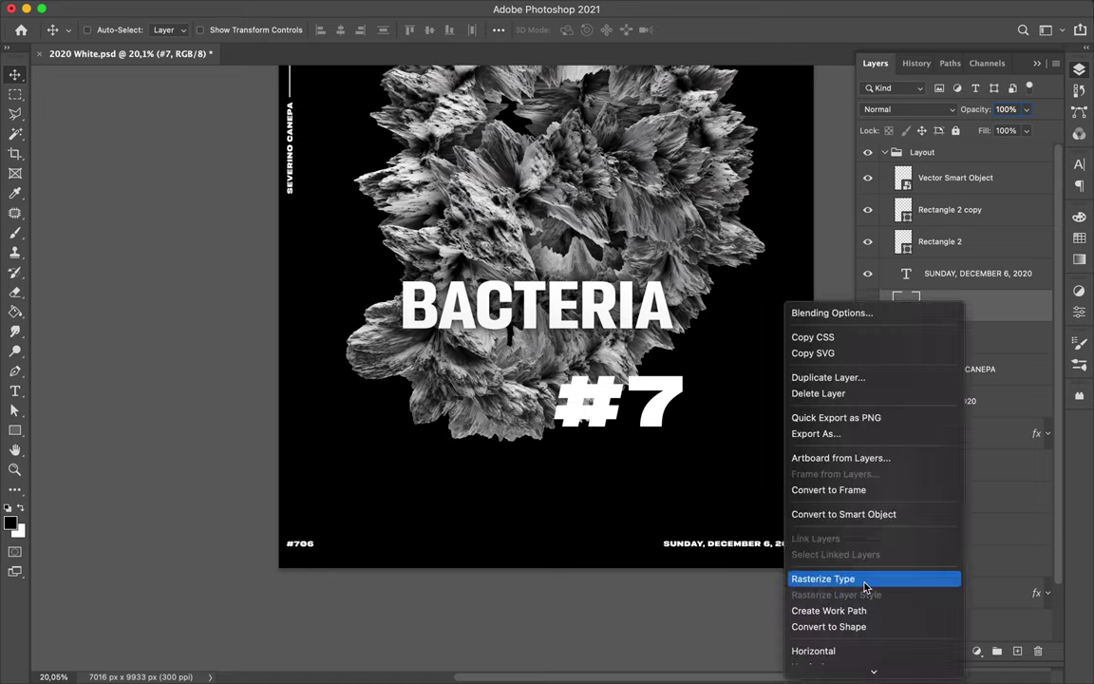
{"action": "key", "text": "Escape"}
{"action": "left_click_drag", "start_coordinate": [935, 310], "coordinate": [950, 418]}
{"action": "left_click", "coordinate": [884, 152]}
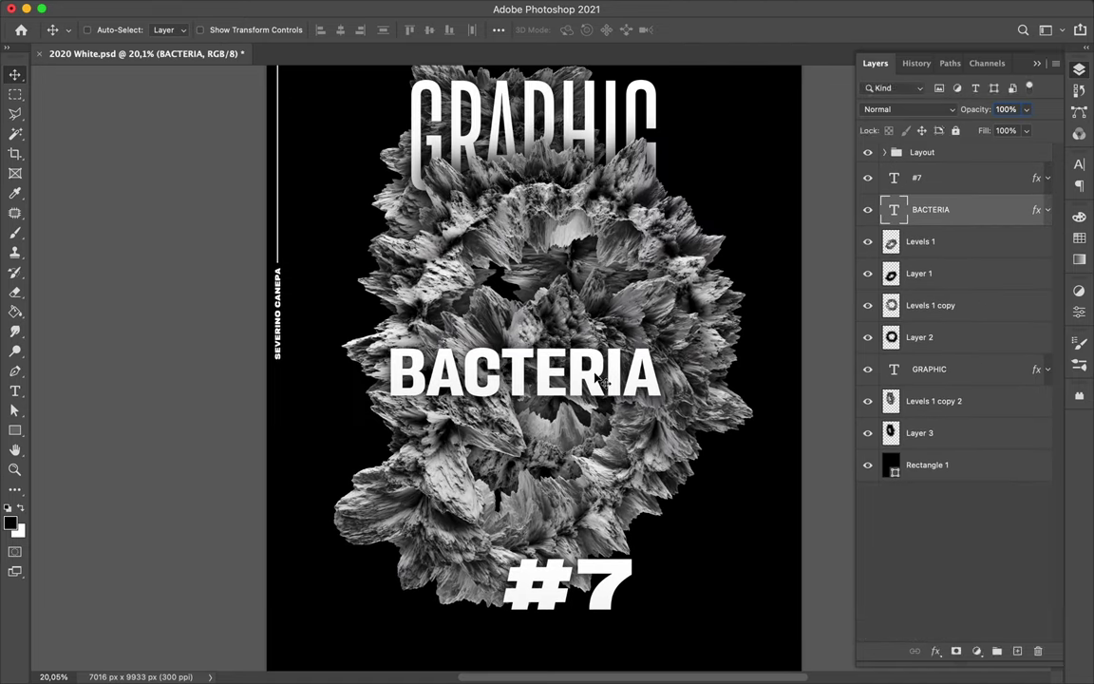
Set BACTERIA to Versus SemiBold with tracking 60.
{"action": "left_click", "coordinate": [1078, 164]}
{"action": "left_click", "coordinate": [1025, 186]}
{"action": "left_click", "coordinate": [1037, 224]}
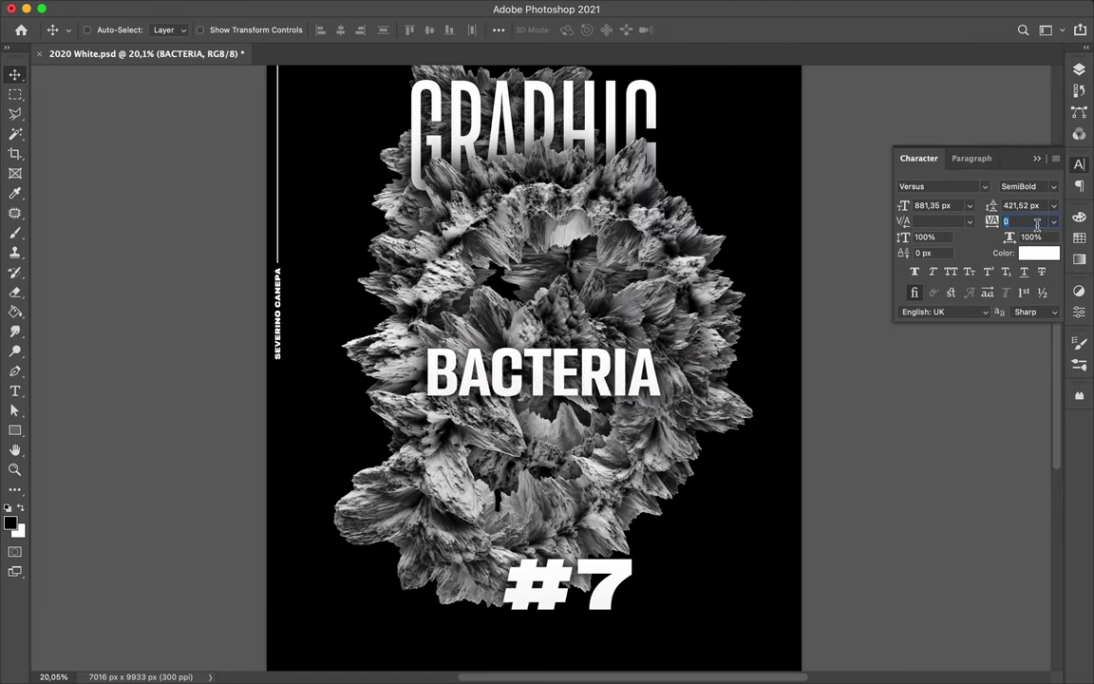
{"action": "type", "text": "60"}
{"action": "key", "text": "Return"}
Move BACTERIA and #7 higher on the poster.
{"action": "left_click", "coordinate": [1078, 70]}
{"action": "left_click_drag", "start_coordinate": [527, 372], "coordinate": [527, 323]}
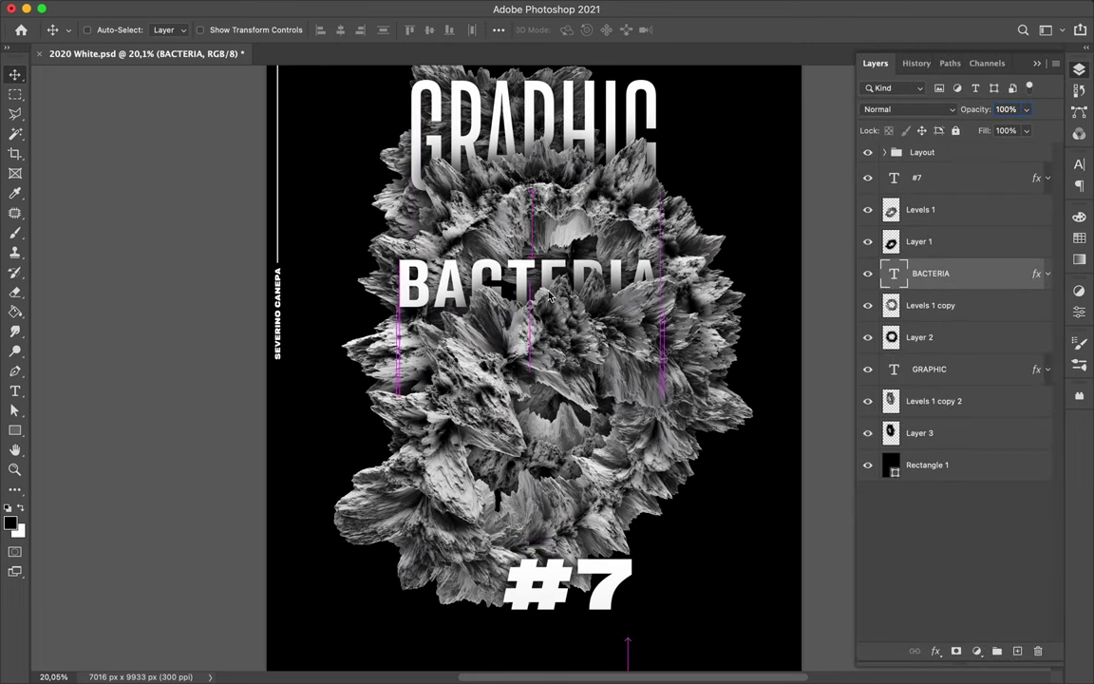
{"action": "left_click_drag", "start_coordinate": [568, 584], "coordinate": [529, 496]}
{"action": "left_click", "coordinate": [498, 30]}
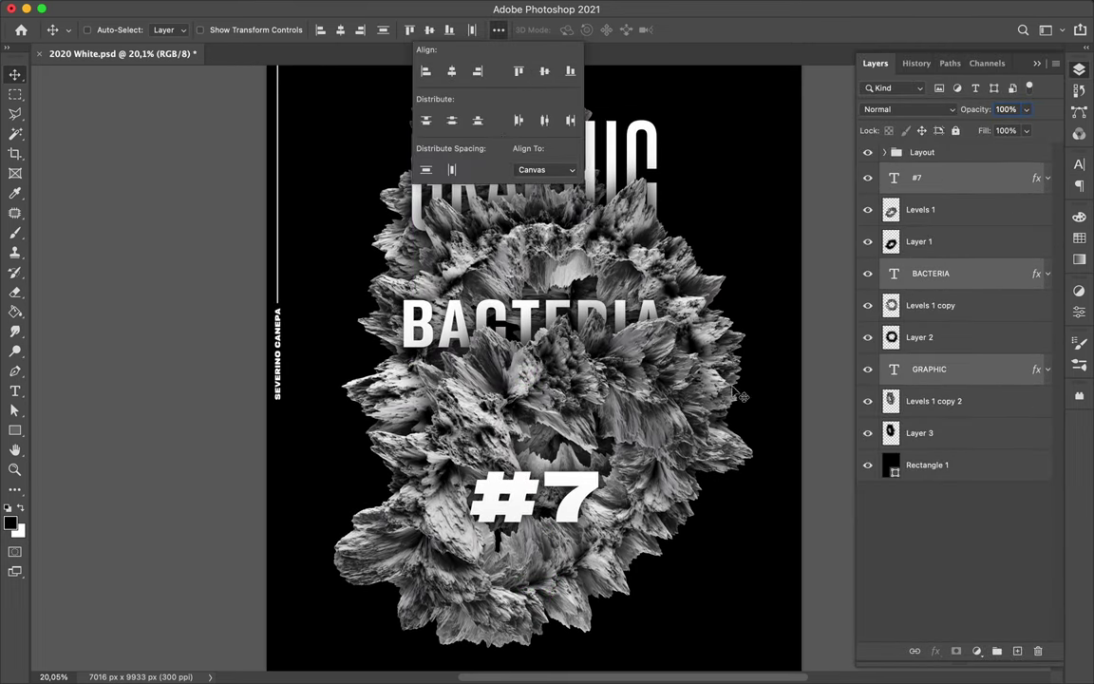
{"action": "scroll", "coordinate": [570, 332], "scroll_direction": "down", "scroll_amount": 3}
{"action": "scroll", "coordinate": [644, 336], "scroll_direction": "down", "scroll_amount": 3}
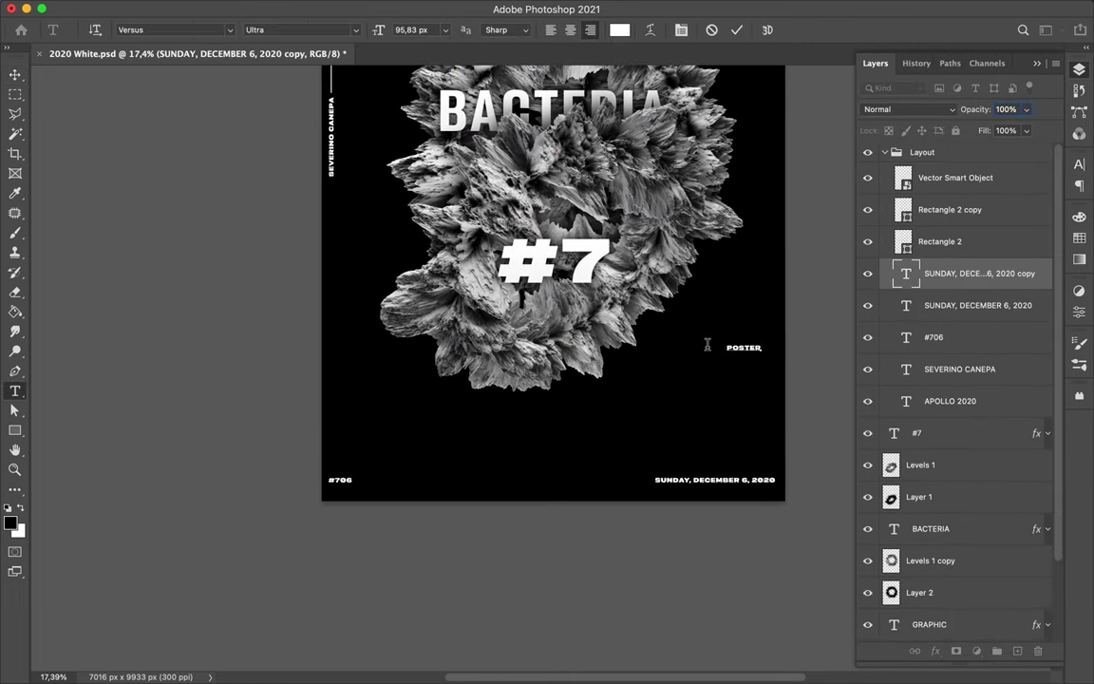
Commit the DAILY POSTER DESIGN CHALLENGE caption and enlarge it to about 139%.
{"action": "key", "text": "Escape"}
{"action": "left_click", "coordinate": [1079, 165]}
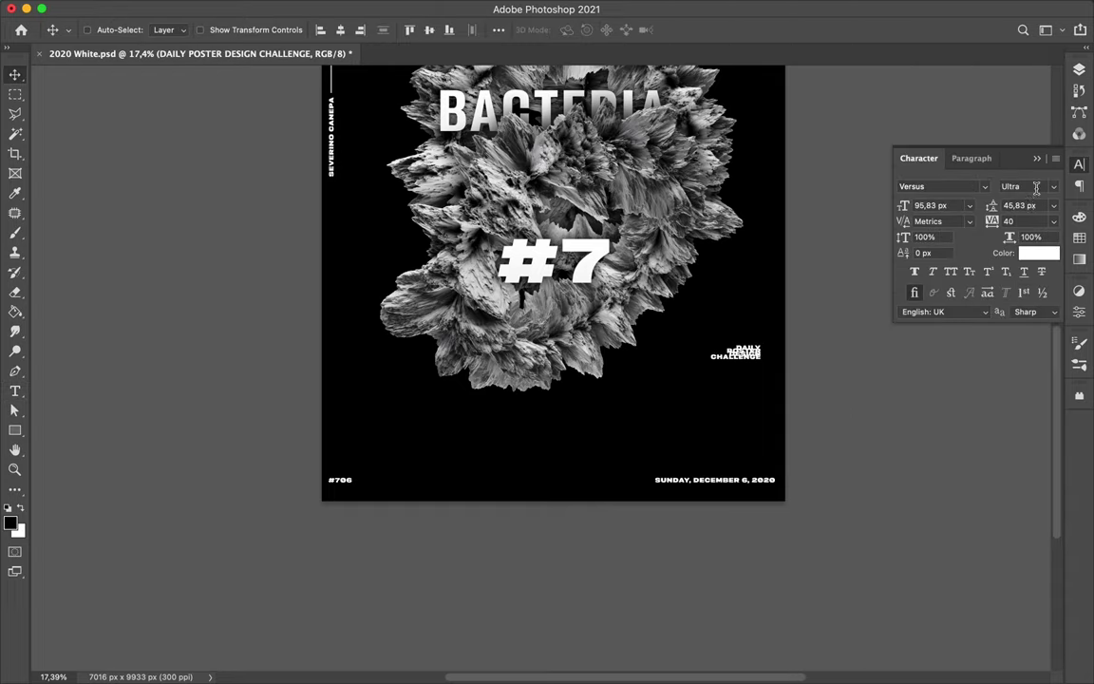
{"action": "left_click", "coordinate": [972, 158]}
{"action": "key", "text": "ctrl+t"}
{"action": "left_click_drag", "start_coordinate": [739, 371], "coordinate": [673, 365]}
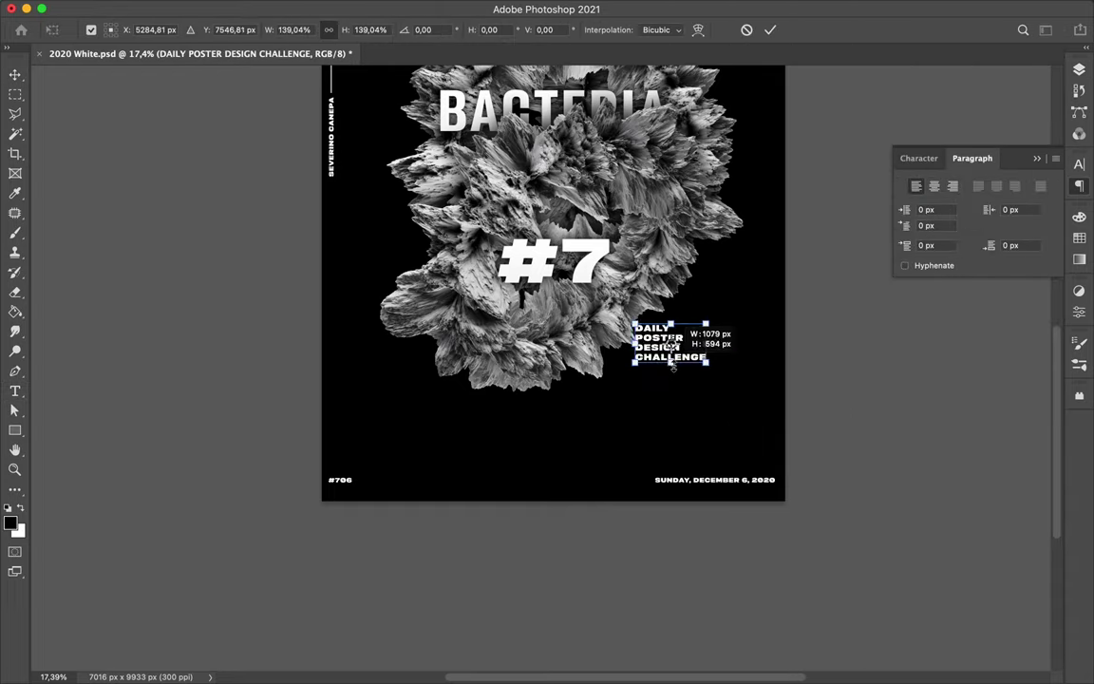
{"action": "key", "text": "Return"}
Create a THIRD YEAR copy of the caption beside GRAPHIC.
{"action": "scroll", "coordinate": [688, 349], "scroll_direction": "up", "scroll_amount": 3}
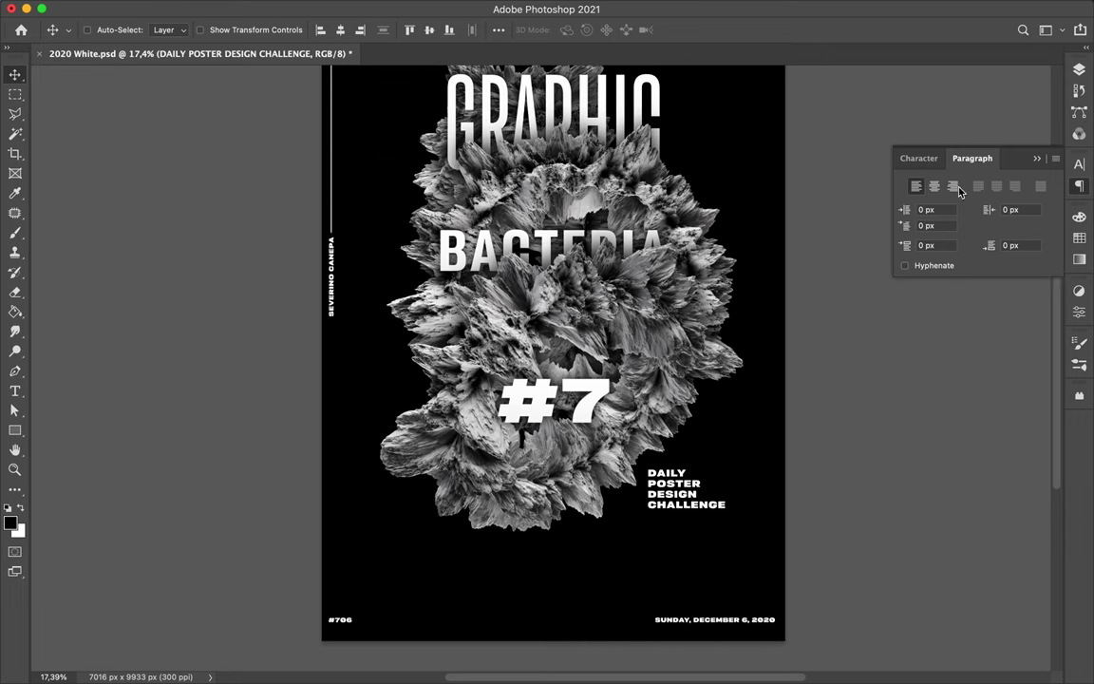
{"action": "mouse_move", "coordinate": [669, 489]}
{"action": "left_mouse_down"}
{"action": "mouse_move", "coordinate": [408, 167]}
{"action": "mouse_move", "coordinate": [414, 205]}
{"action": "left_mouse_up"}
{"action": "scroll", "coordinate": [414, 205], "scroll_direction": "up", "scroll_amount": 2}
{"action": "type", "text": "t"}
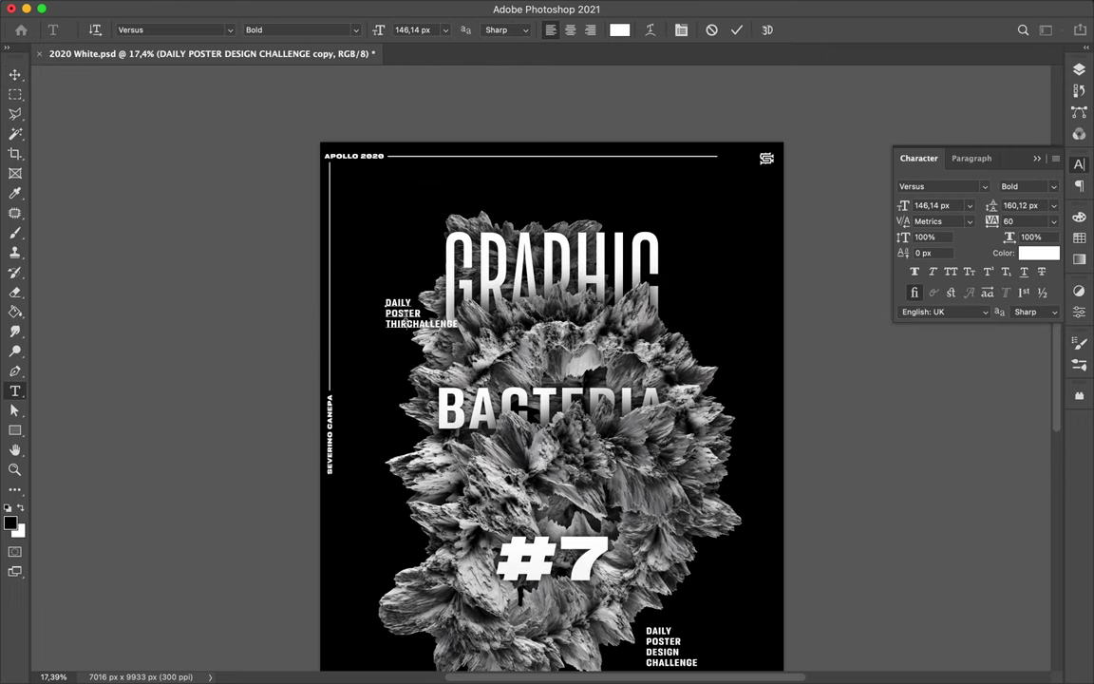
{"action": "type", "text": "EAR"}
{"action": "key", "text": "ctrl+Return"}
{"action": "left_click_drag", "start_coordinate": [404, 316], "coordinate": [693, 282]}
{"action": "scroll", "coordinate": [693, 282], "scroll_direction": "down", "scroll_amount": 3}
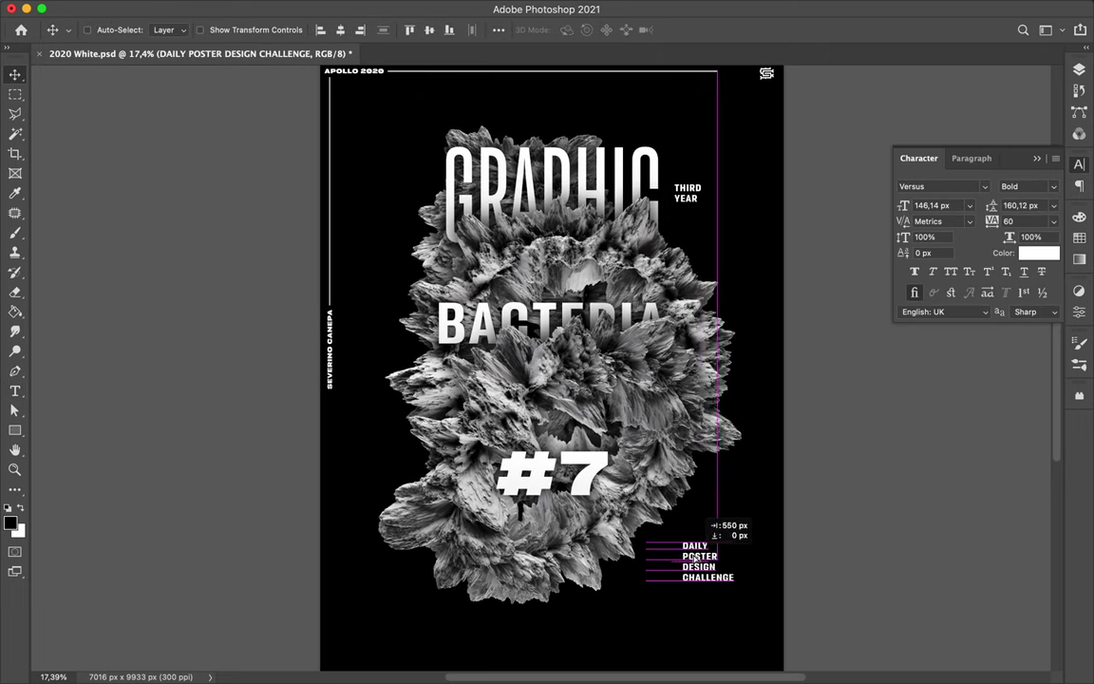
Rotate the caption and the THIRD YEAR label 90° to run vertically.
{"action": "key", "text": "ctrl+t"}
{"action": "mouse_move", "coordinate": [680, 534]}
{"action": "left_mouse_down"}
{"action": "mouse_move", "coordinate": [746, 571]}
{"action": "mouse_move", "coordinate": [702, 556]}
{"action": "left_mouse_up"}
{"action": "key", "text": "Return"}
{"action": "left_click", "coordinate": [688, 192]}
{"action": "key", "text": "ctrl+t"}
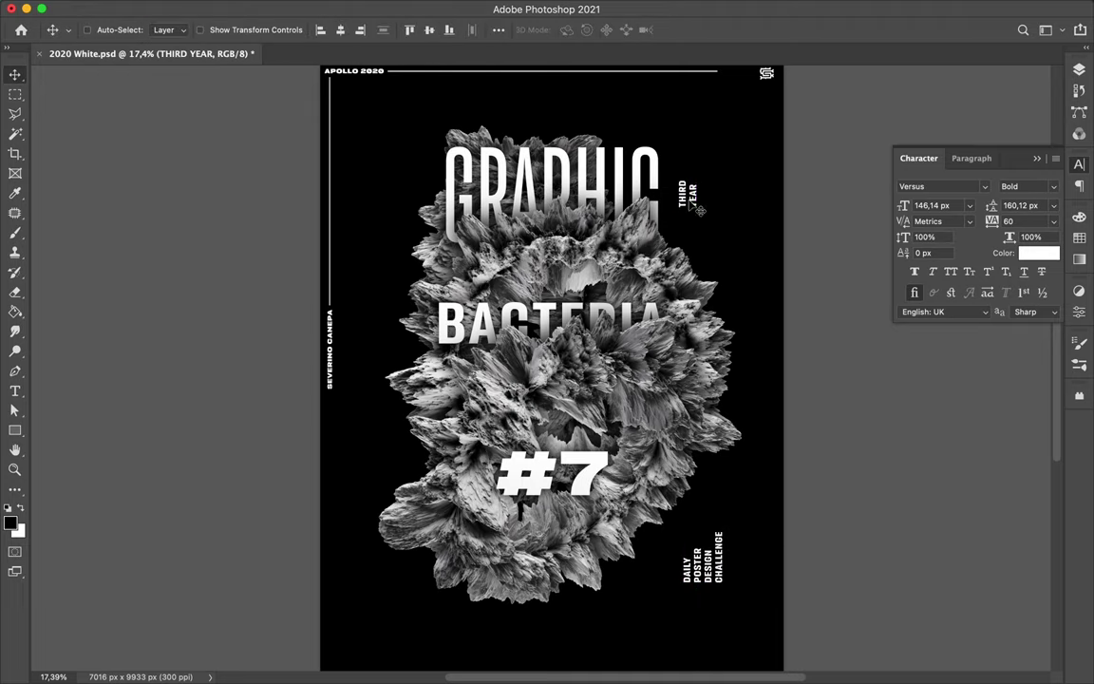
{"action": "key", "text": "Escape"}
{"action": "scroll", "coordinate": [665, 361], "scroll_direction": "down", "scroll_amount": 1}
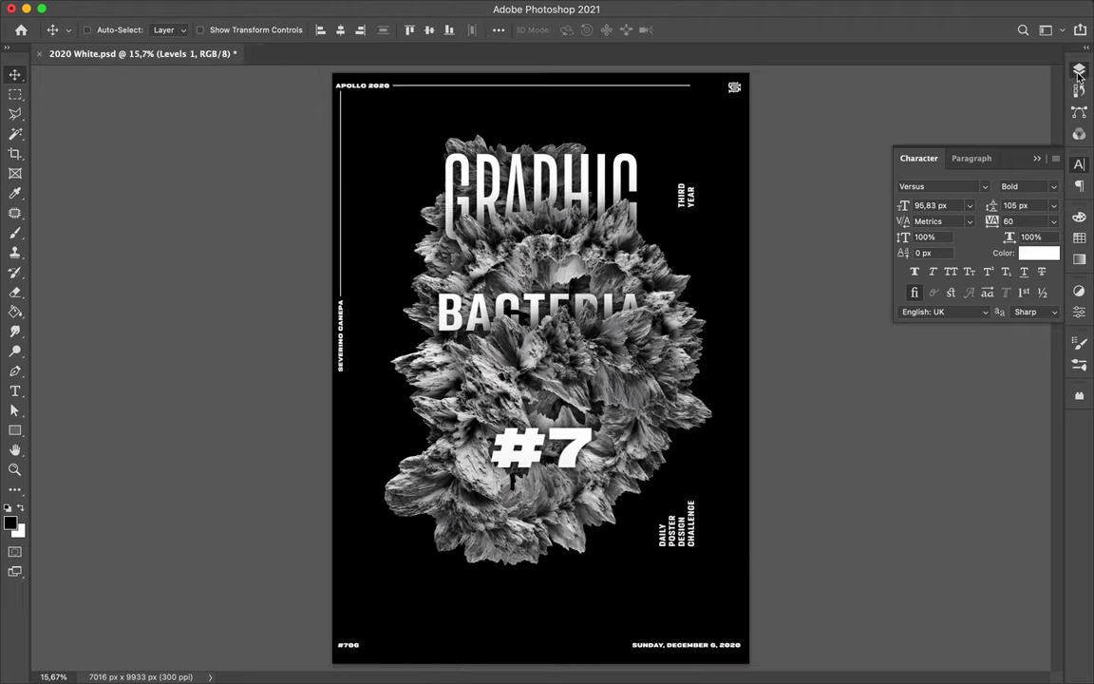
Drag the #7 layer below BACTERIA in the layer stack.
{"action": "left_click", "coordinate": [1078, 71]}
{"action": "left_click", "coordinate": [631, 320], "text": "ctrl"}
{"action": "left_click", "coordinate": [885, 152]}
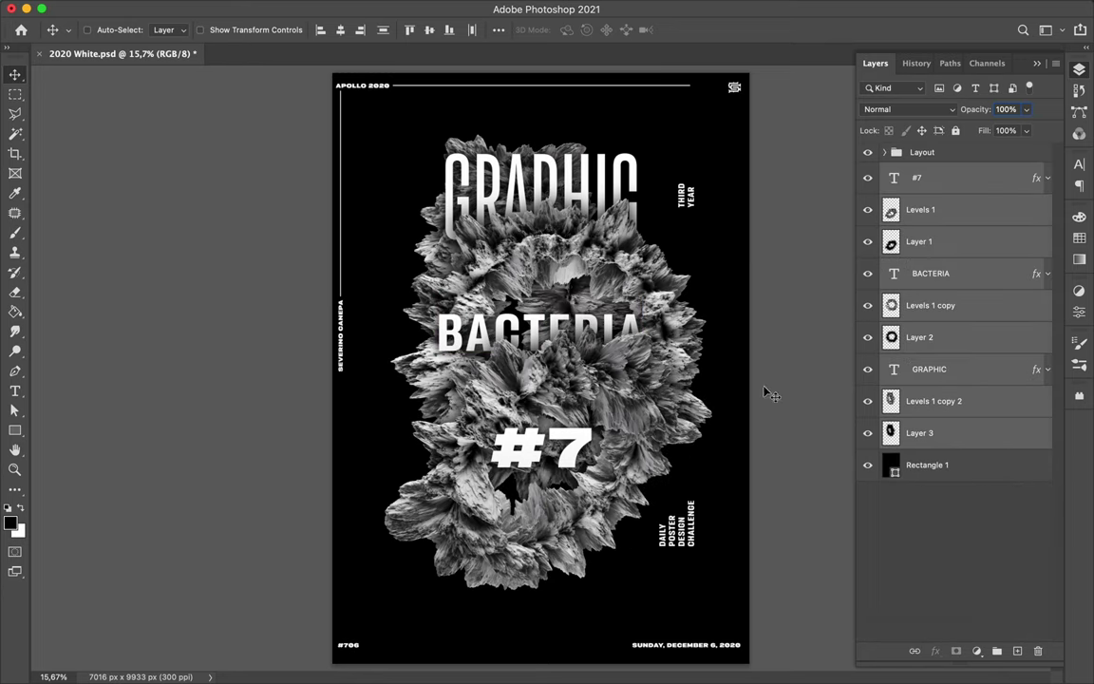
{"action": "left_click", "coordinate": [541, 447], "text": "ctrl"}
{"action": "scroll", "coordinate": [542, 457], "scroll_direction": "up", "scroll_amount": 3}
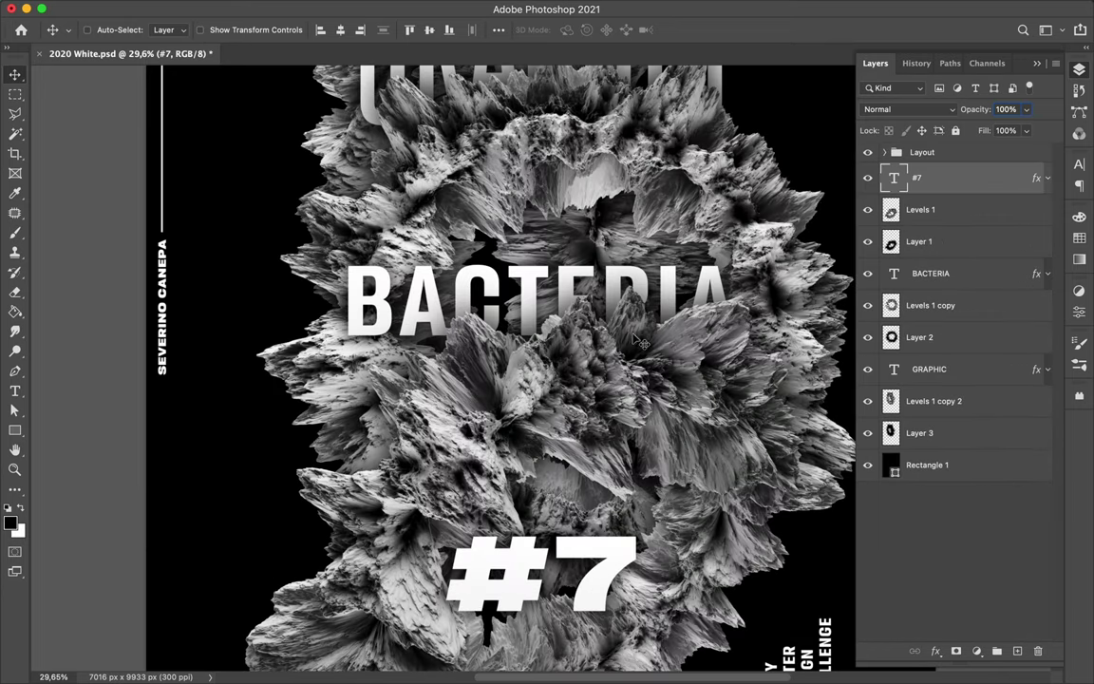
{"action": "scroll", "coordinate": [641, 342], "scroll_direction": "down", "scroll_amount": 5}
{"action": "mouse_move", "coordinate": [916, 178]}
{"action": "left_mouse_down"}
{"action": "mouse_move", "coordinate": [916, 404]}
{"action": "mouse_move", "coordinate": [932, 272]}
{"action": "left_mouse_up"}
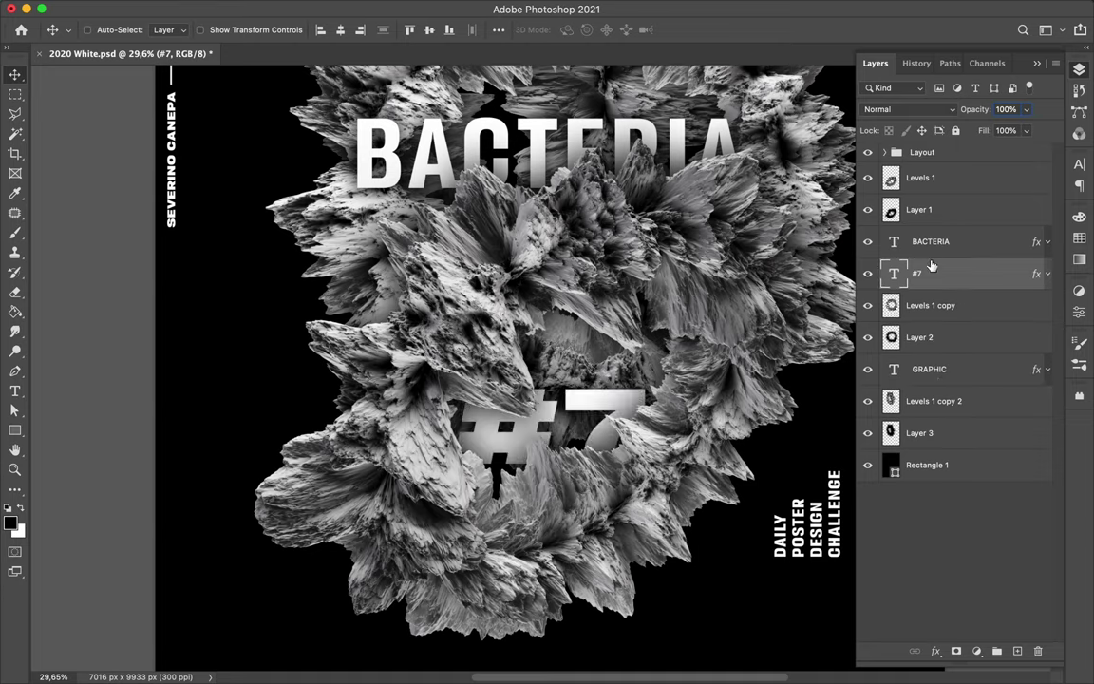
Raise #7 about 133 px and add a new Layer 4 at the top.
{"action": "left_click_drag", "start_coordinate": [616, 426], "coordinate": [616, 389]}
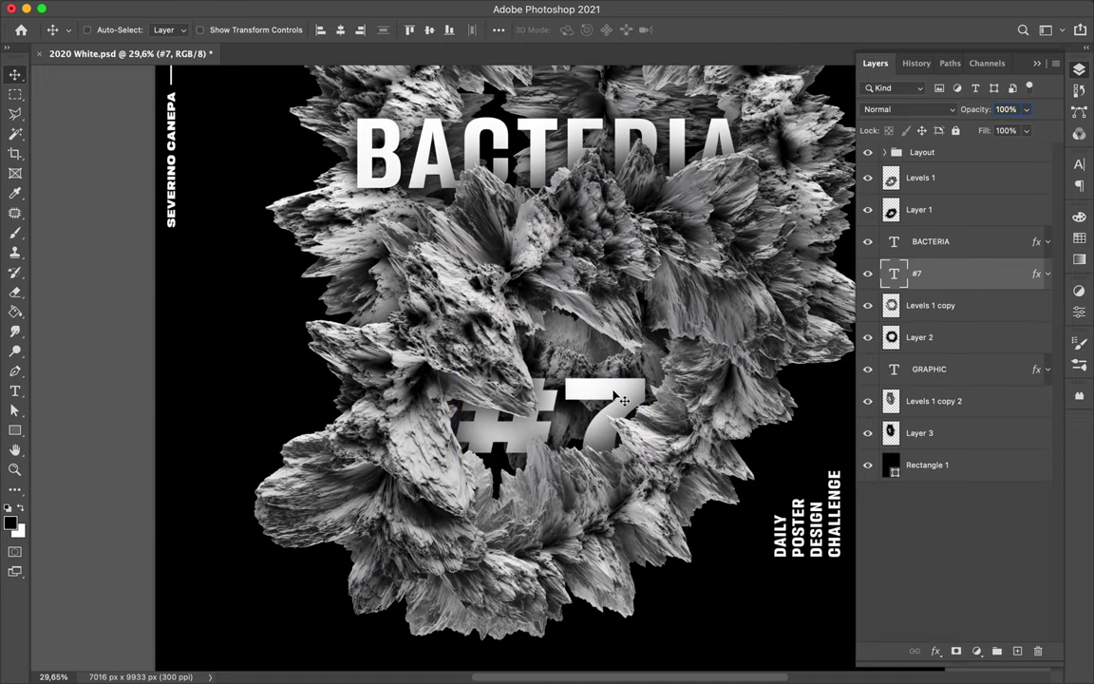
{"action": "scroll", "coordinate": [622, 400], "scroll_direction": "down", "scroll_amount": 3}
{"action": "left_click", "coordinate": [929, 368]}
Add a Saturation-mode layer and paint blue onto the bacteria below GRAPHIC.
{"action": "left_click", "coordinate": [1016, 650]}
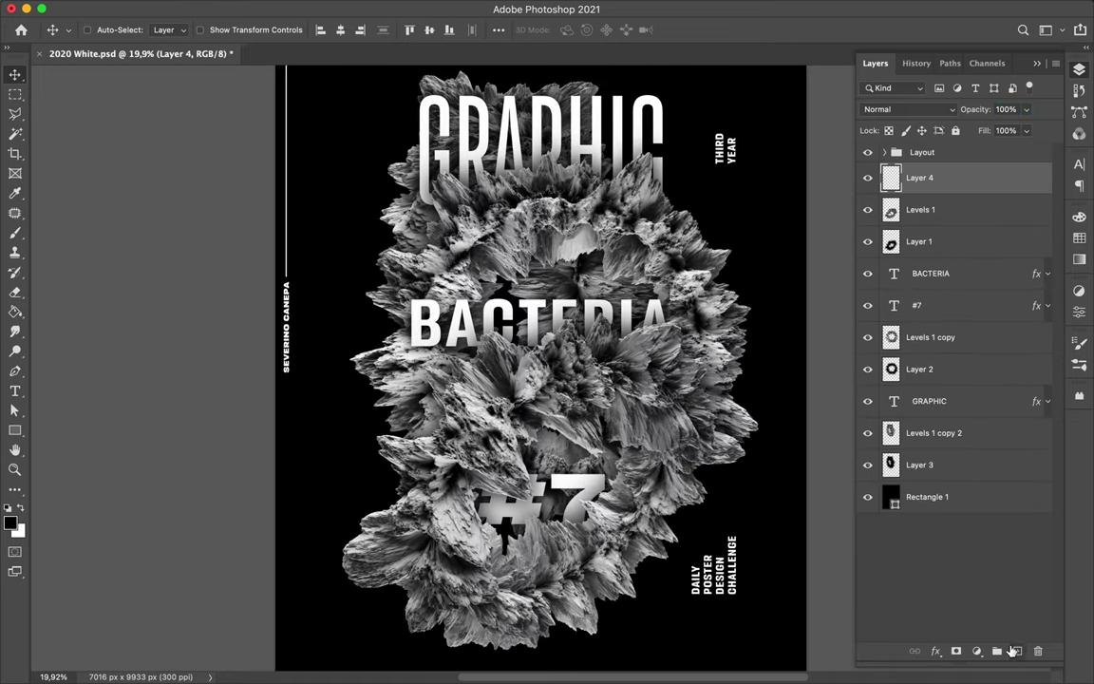
{"action": "left_click", "coordinate": [909, 109]}
{"action": "left_click", "coordinate": [807, 463]}
{"action": "key", "text": "b"}
{"action": "left_click", "coordinate": [11, 522]}
{"action": "left_click", "coordinate": [897, 188]}
{"action": "left_click_drag", "start_coordinate": [537, 223], "coordinate": [584, 223]}
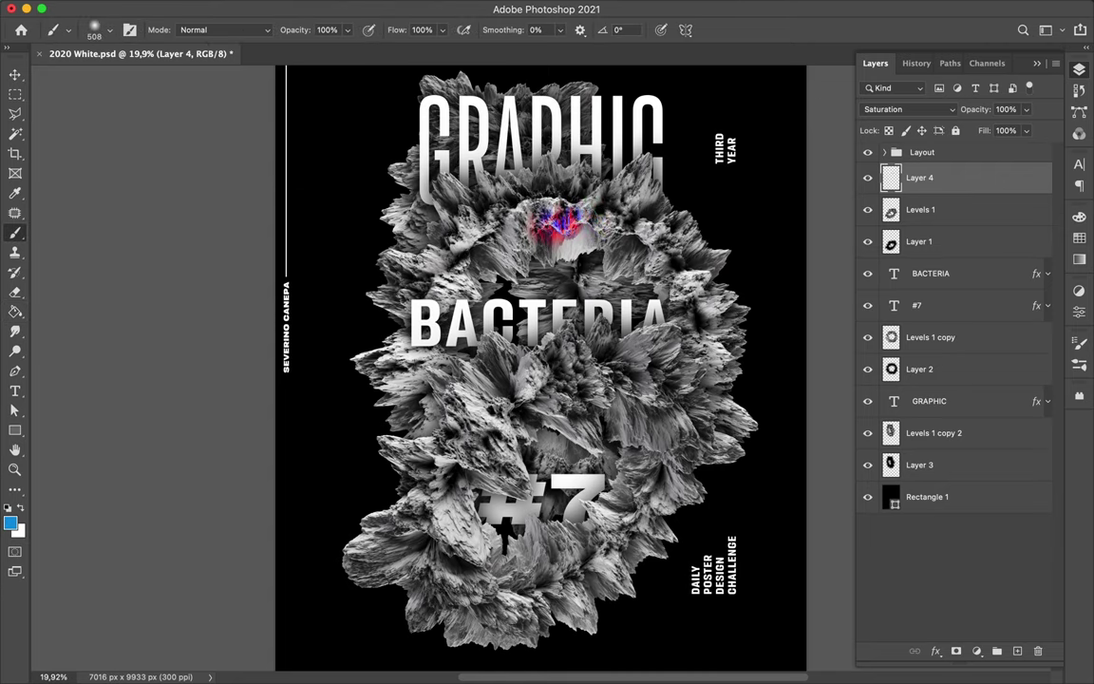
Clip the paint layer to the bacteria and paint purple-red on the spikes around #7.
{"action": "scroll", "coordinate": [570, 224], "scroll_direction": "up", "scroll_amount": 2, "text": "alt"}
{"action": "left_click", "coordinate": [1005, 192], "text": "alt"}
{"action": "scroll", "coordinate": [551, 380], "scroll_direction": "down", "scroll_amount": 2}
{"action": "left_click_drag", "start_coordinate": [470, 522], "coordinate": [570, 470]}
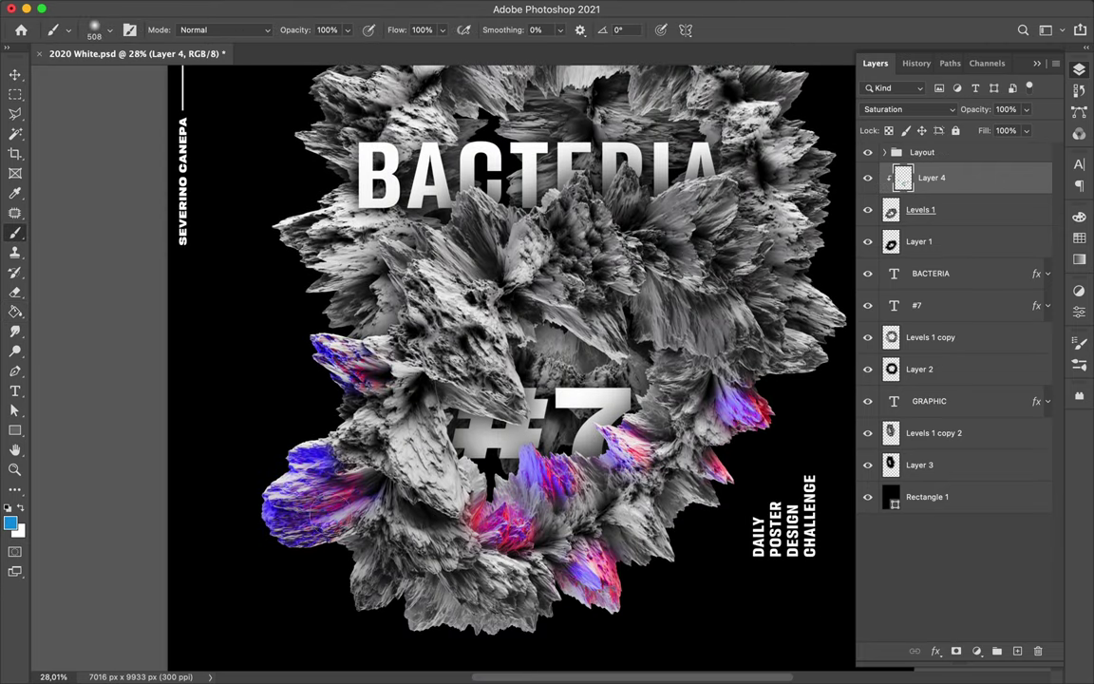
{"action": "left_click_drag", "start_coordinate": [451, 403], "coordinate": [522, 389]}
{"action": "scroll", "coordinate": [546, 371], "scroll_direction": "up", "scroll_amount": 2}
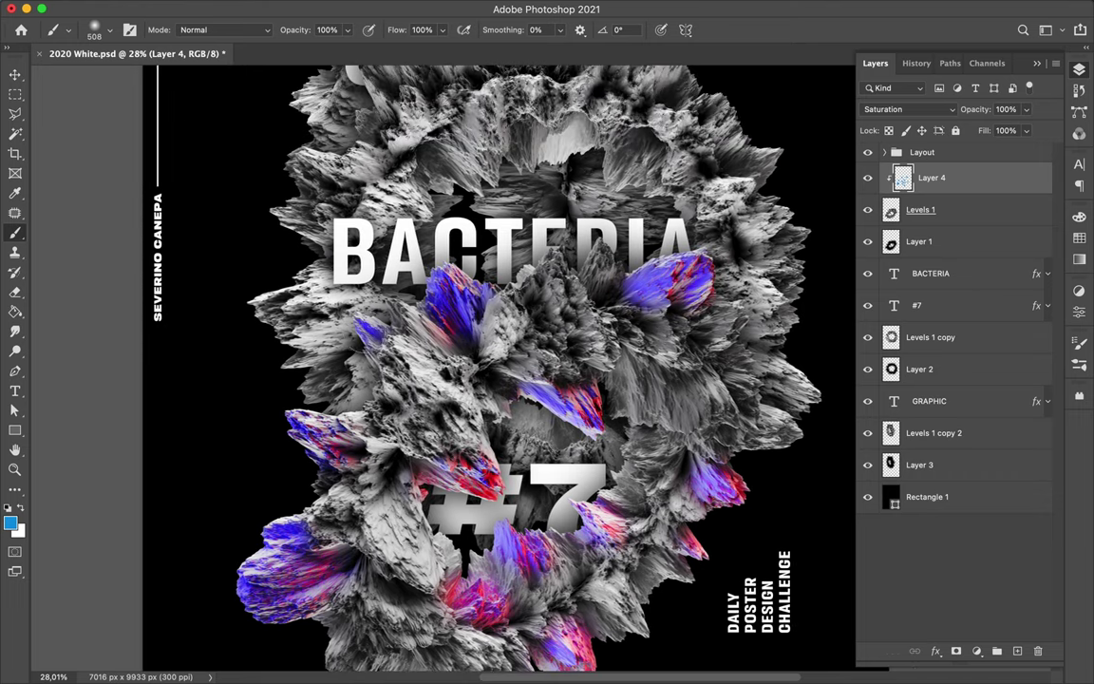
{"action": "scroll", "coordinate": [499, 365], "scroll_direction": "down", "scroll_amount": 3}
{"action": "scroll", "coordinate": [397, 593], "scroll_direction": "up", "scroll_amount": 2}
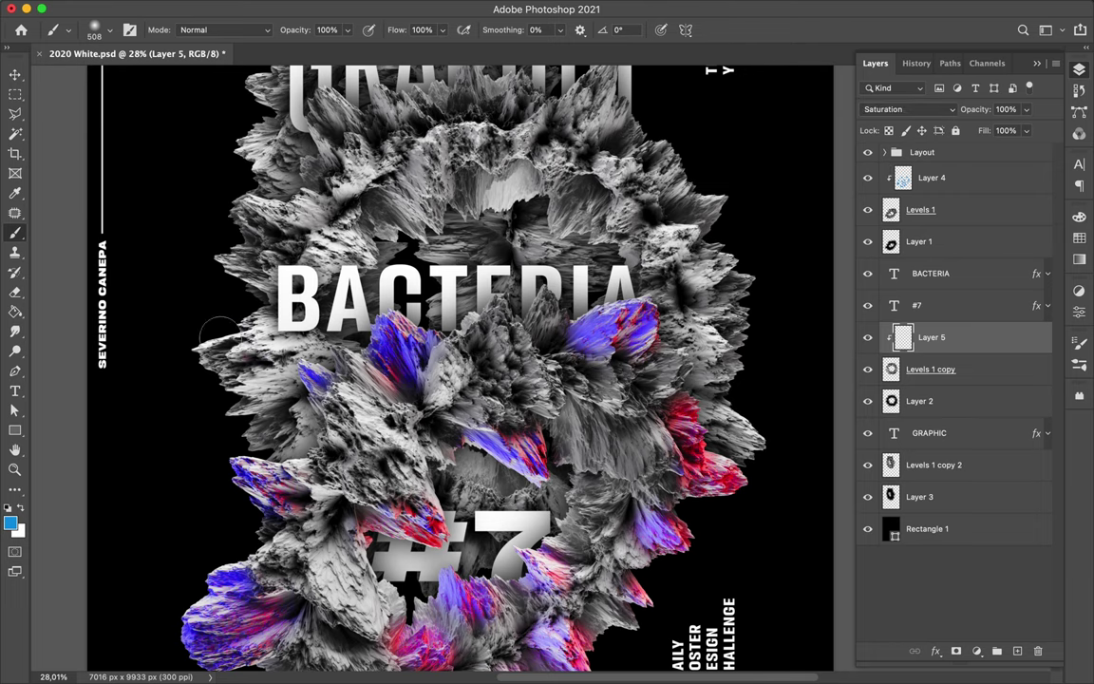
{"action": "scroll", "coordinate": [515, 274], "scroll_direction": "up", "scroll_amount": 1}
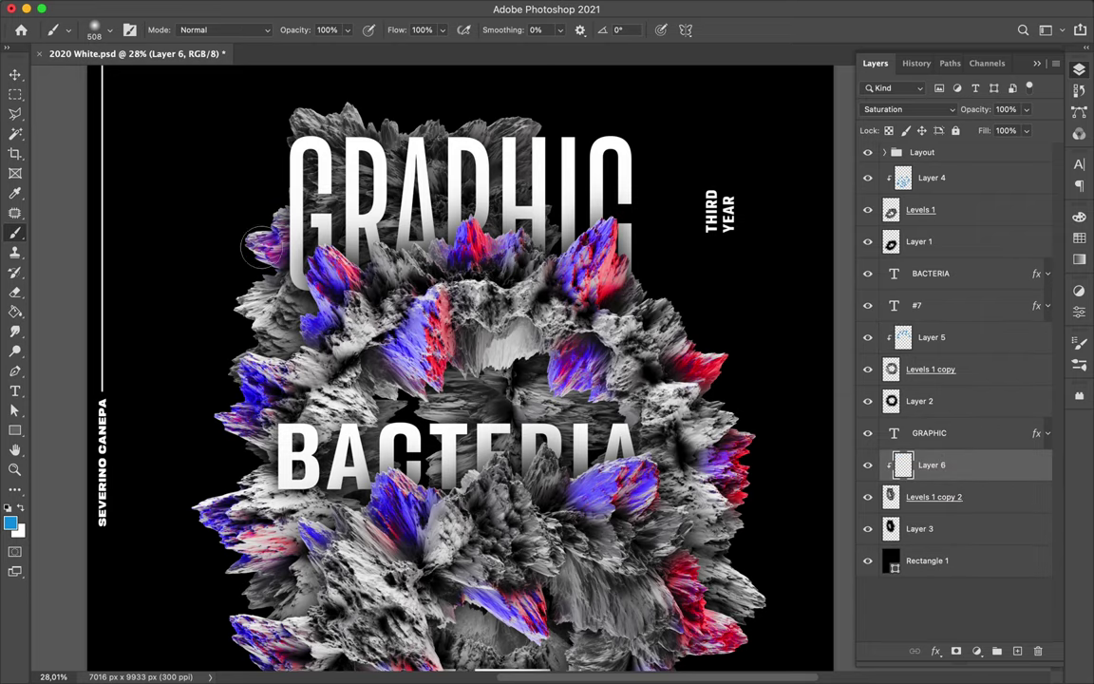
{"action": "scroll", "coordinate": [456, 370], "scroll_direction": "down", "scroll_amount": 2}
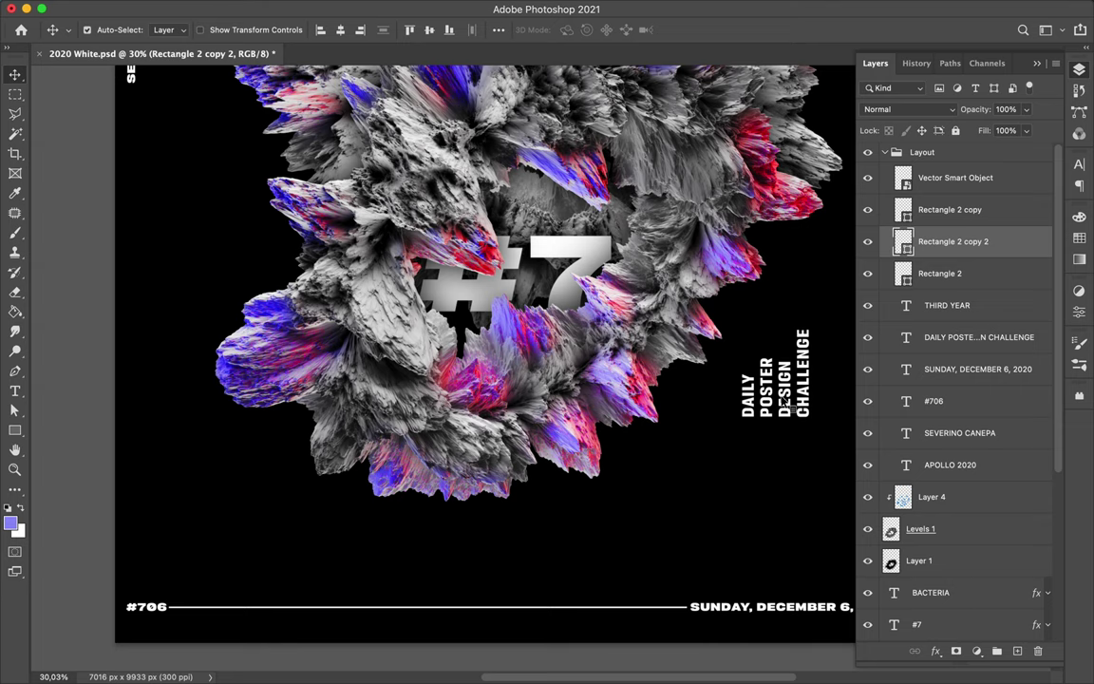
Copy the vertical caption, rotate it horizontal, retype it as CHINA and move it to the lower left.
{"action": "left_click_drag", "start_coordinate": [785, 404], "coordinate": [218, 385]}
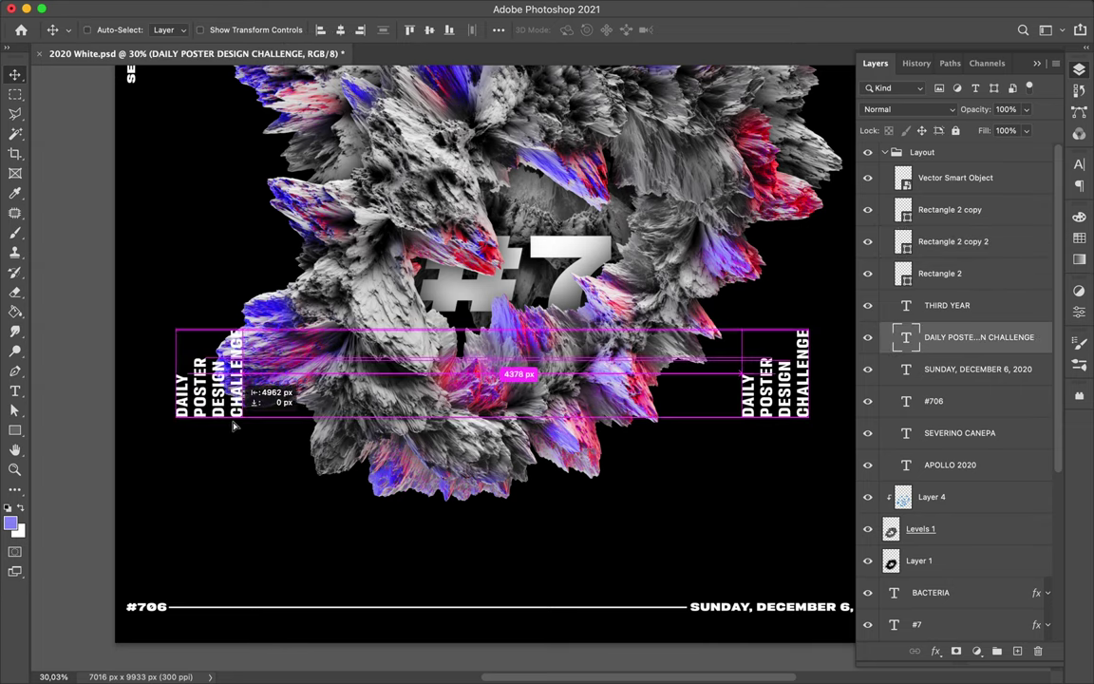
{"action": "key", "text": "ctrl+t"}
{"action": "left_click_drag", "start_coordinate": [249, 422], "coordinate": [273, 349]}
{"action": "key", "text": "Escape"}
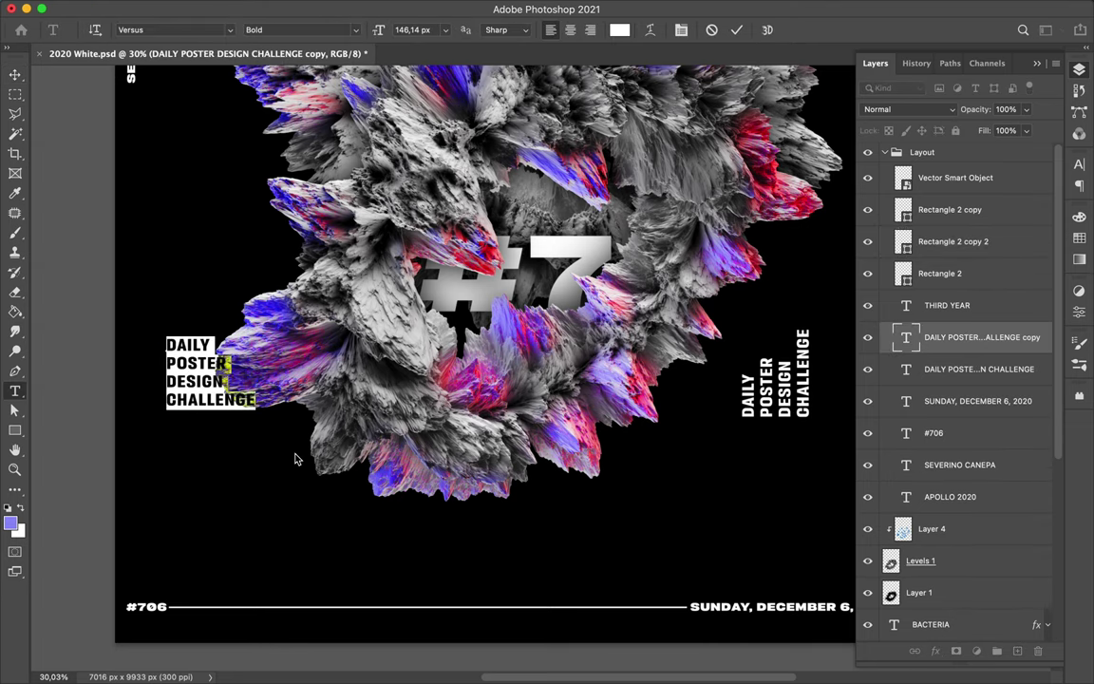
{"action": "left_click", "coordinate": [181, 344]}
{"action": "type", "text": "CHINA"}
{"action": "key", "text": "Escape"}
{"action": "key", "text": "v"}
{"action": "left_click_drag", "start_coordinate": [201, 350], "coordinate": [201, 430]}
Draw a purple square on the poster and start scaling it up.
{"action": "key", "text": "ctrl+0"}
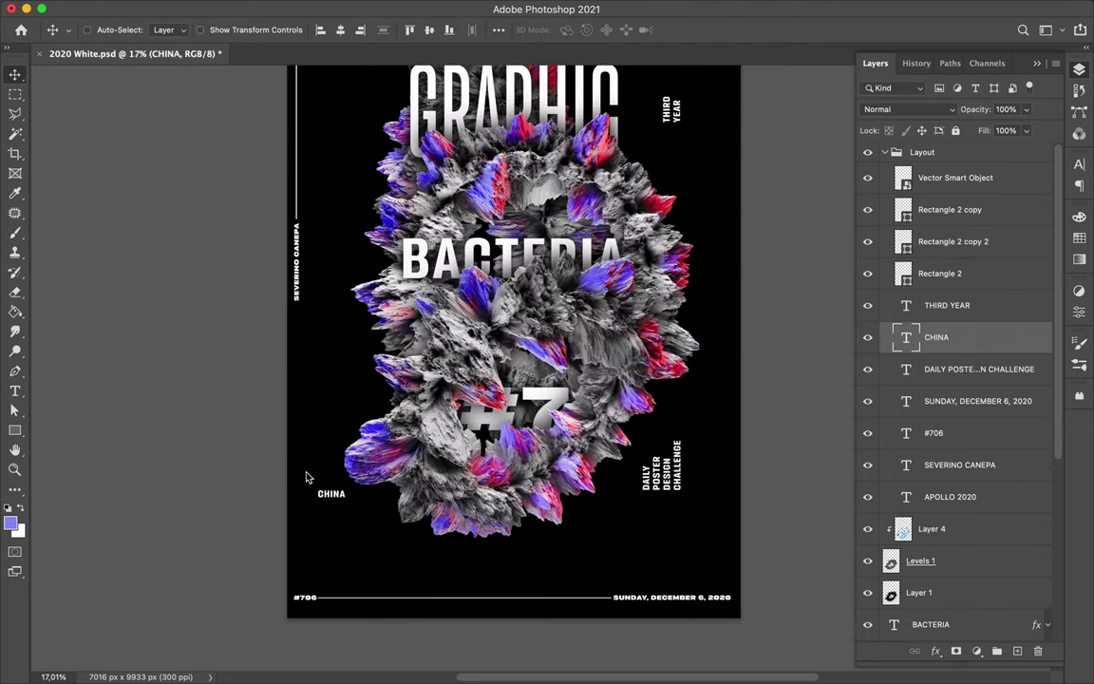
{"action": "mouse_move", "coordinate": [602, 501]}
{"action": "left_mouse_down"}
{"action": "mouse_move", "coordinate": [593, 465]}
{"action": "mouse_move", "coordinate": [635, 513]}
{"action": "left_mouse_up"}
{"action": "key", "text": "ctrl+t"}
Commit the enlarged square and move it behind the bacteria artwork.
{"action": "key", "text": "Return"}
{"action": "left_click", "coordinate": [364, 496], "text": "ctrl"}
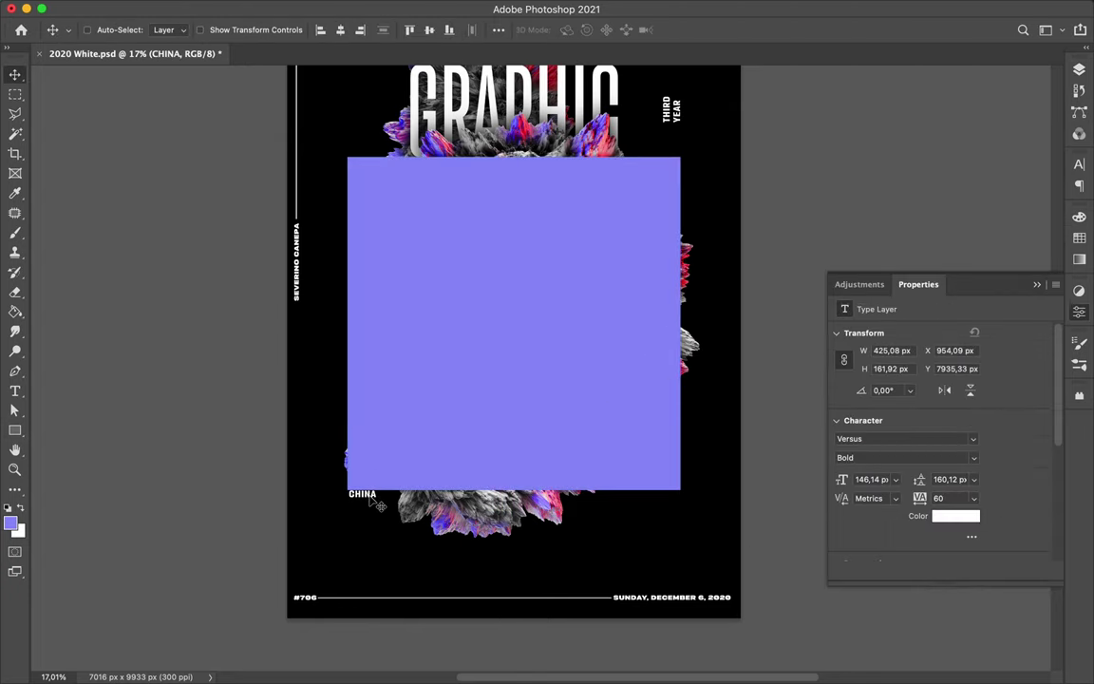
{"action": "left_click_drag", "start_coordinate": [928, 285], "coordinate": [927, 622]}
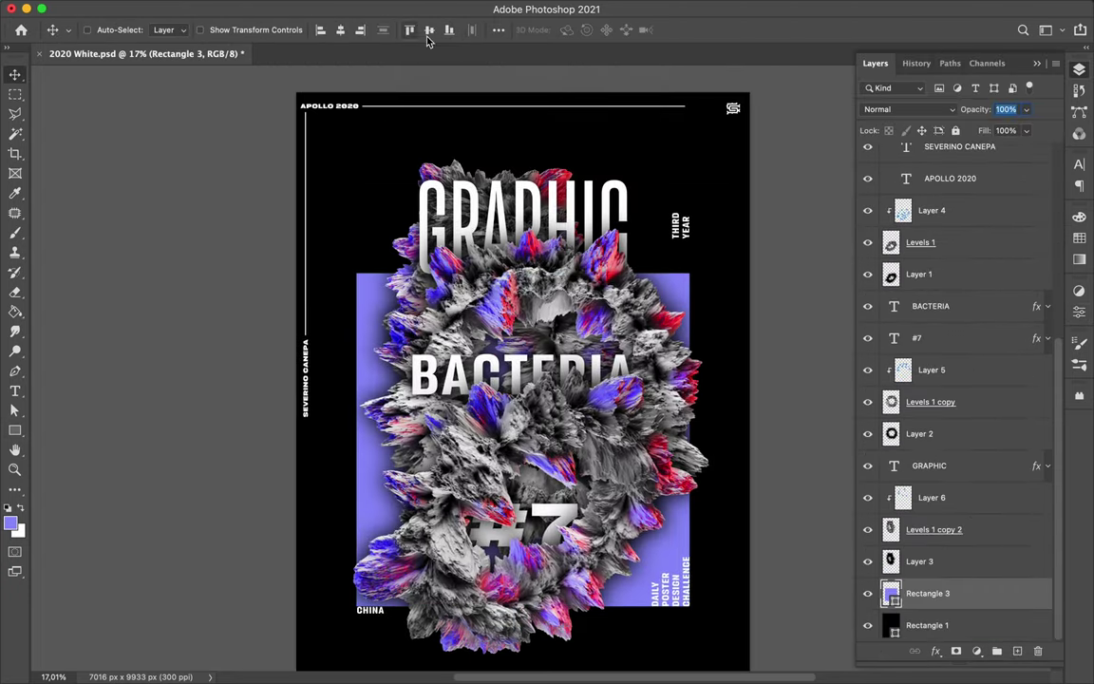
Give the square a pink-red fill.
{"action": "key", "text": "a"}
{"action": "left_click", "coordinate": [226, 29]}
{"action": "double_click", "coordinate": [129, 227]}
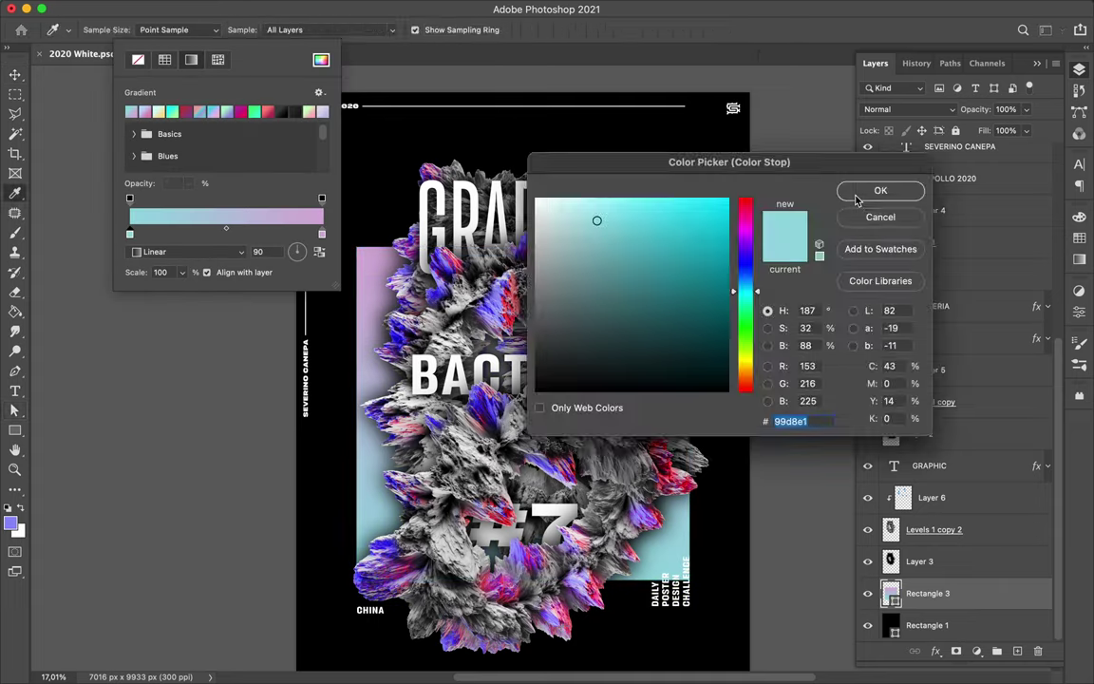
{"action": "left_click", "coordinate": [845, 189]}
{"action": "left_click", "coordinate": [927, 255]}
Switch the square's fill to a gradient with a pink end stop and a purple left stop.
{"action": "left_click", "coordinate": [226, 29]}
{"action": "left_click", "coordinate": [152, 38]}
{"action": "double_click", "coordinate": [127, 247]}
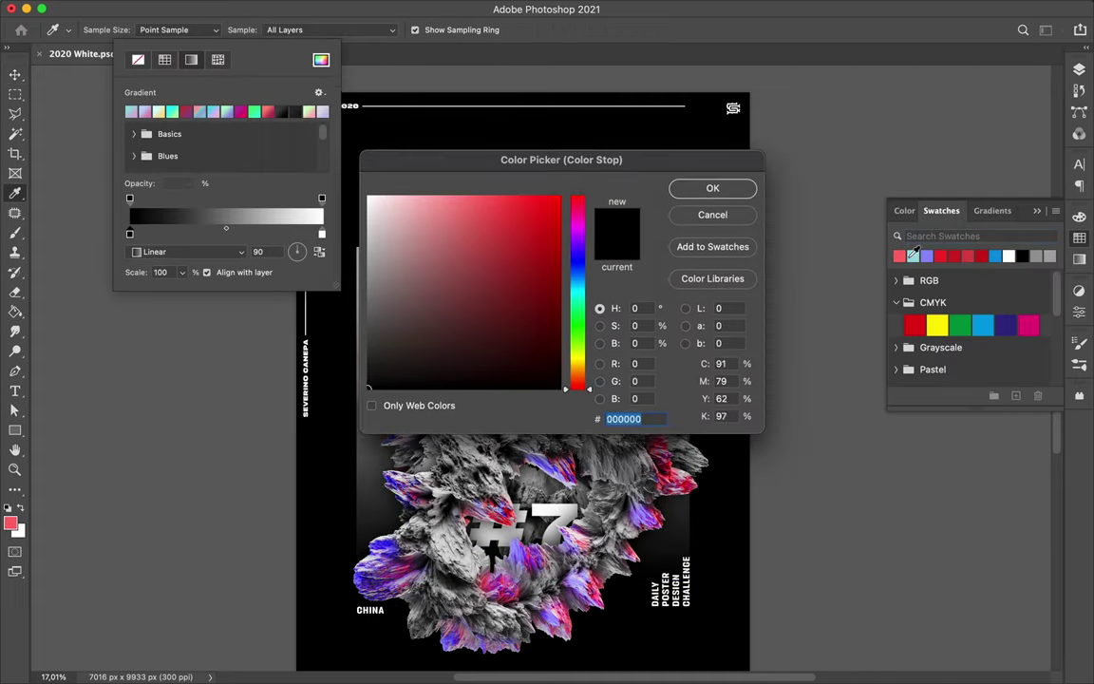
{"action": "left_click", "coordinate": [710, 188]}
{"action": "left_click", "coordinate": [332, 216]}
{"action": "left_click", "coordinate": [226, 29]}
{"action": "double_click", "coordinate": [128, 246]}
{"action": "left_click", "coordinate": [713, 185]}
Scale the gradient rectangle slightly down around its centre and save the document.
{"action": "key", "text": "v"}
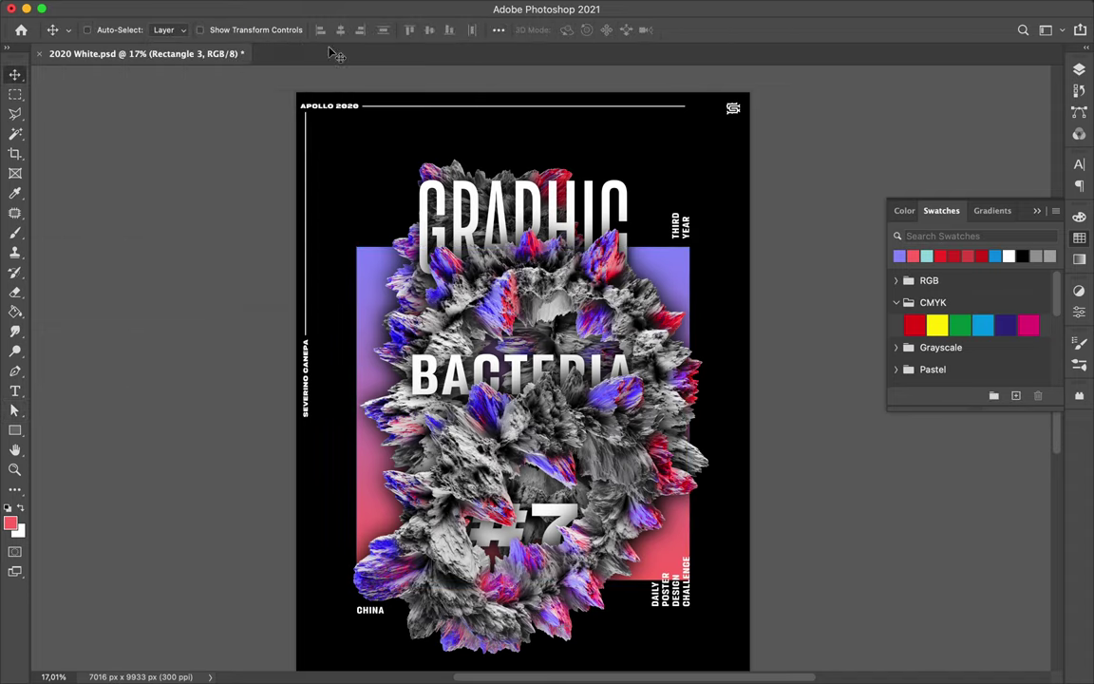
{"action": "key", "text": "ctrl+t"}
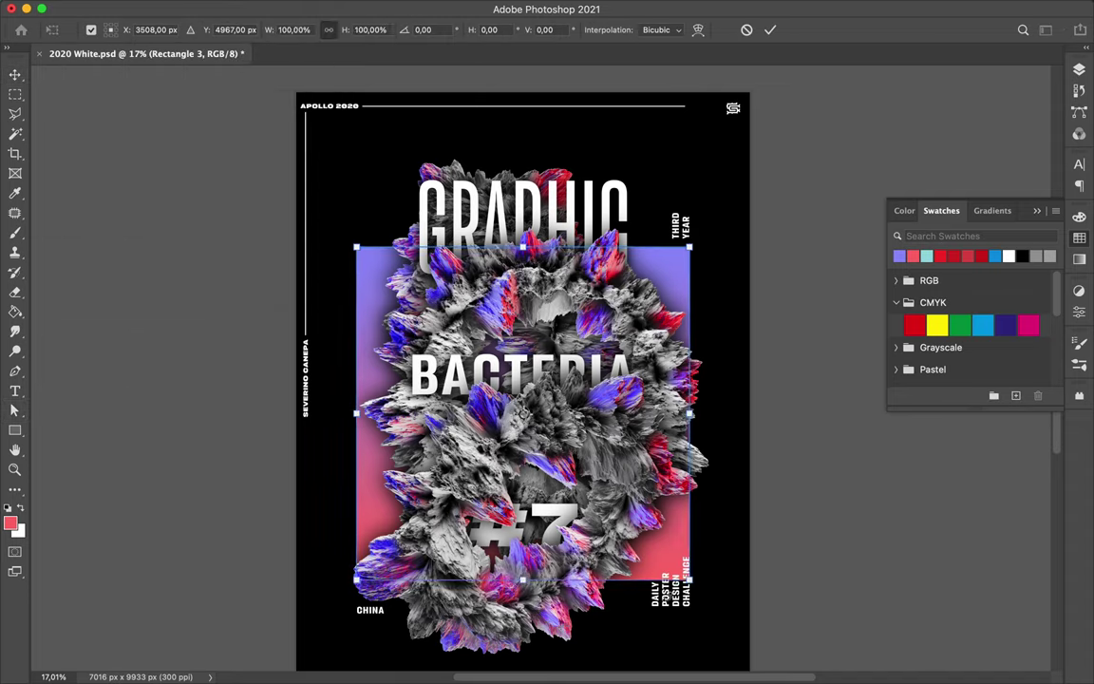
{"action": "left_click_drag", "start_coordinate": [690, 580], "coordinate": [677, 567]}
{"action": "key", "text": "Return"}
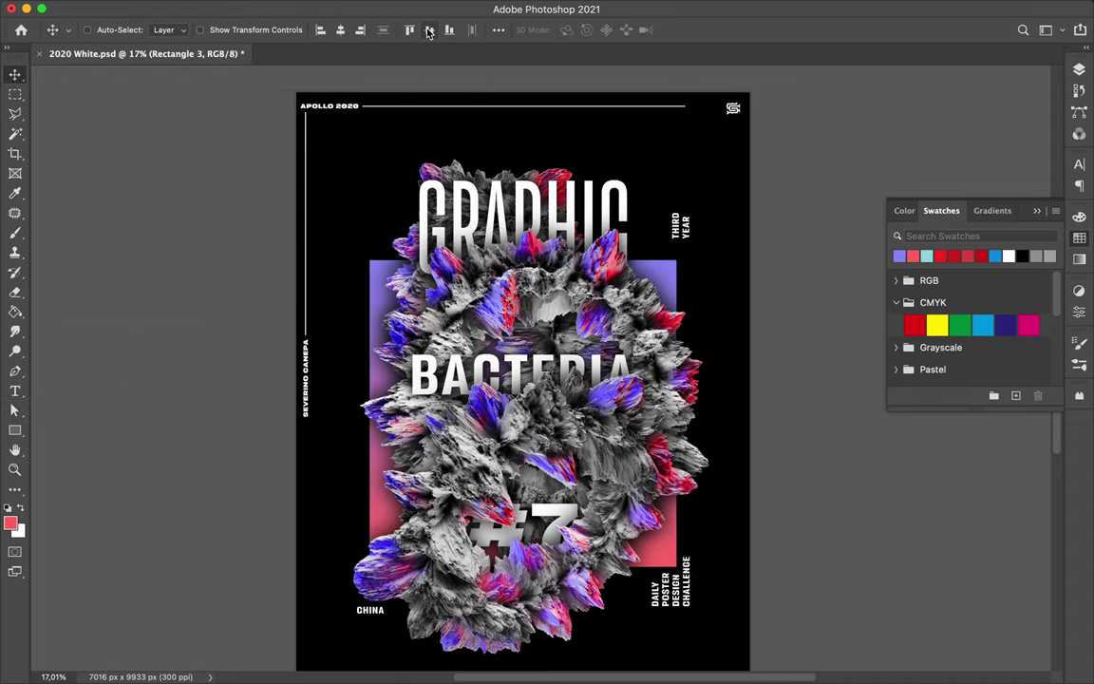
{"action": "left_click_drag", "start_coordinate": [721, 270], "coordinate": [771, 278]}
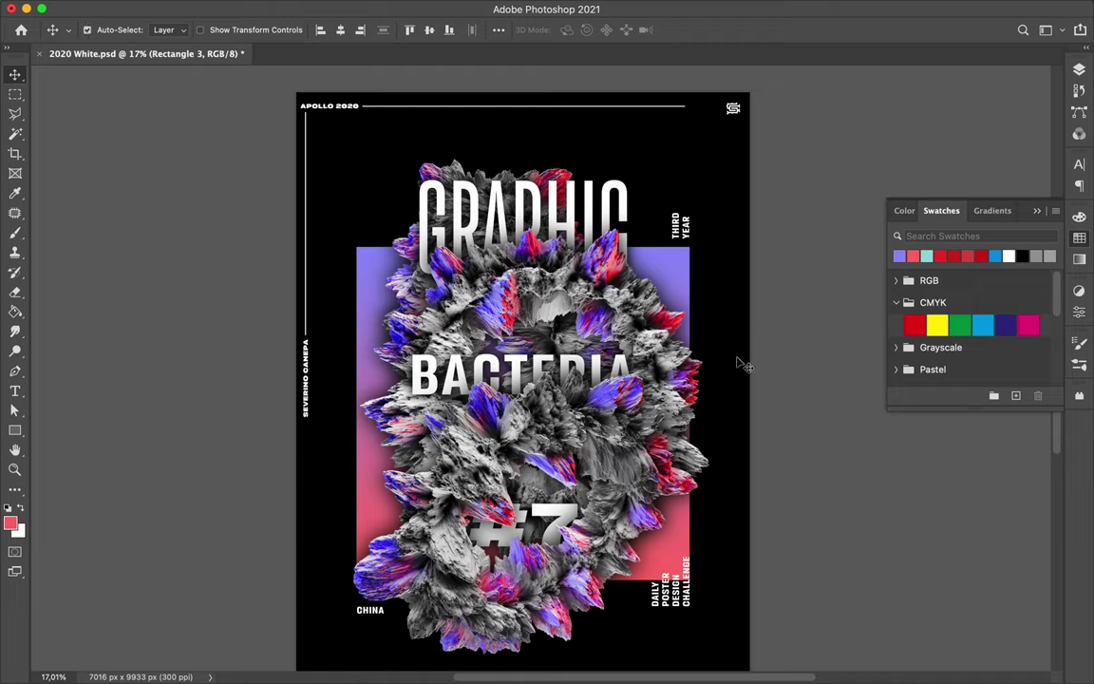
{"action": "key", "text": "ctrl+z"}
{"action": "key", "text": "ctrl+s"}
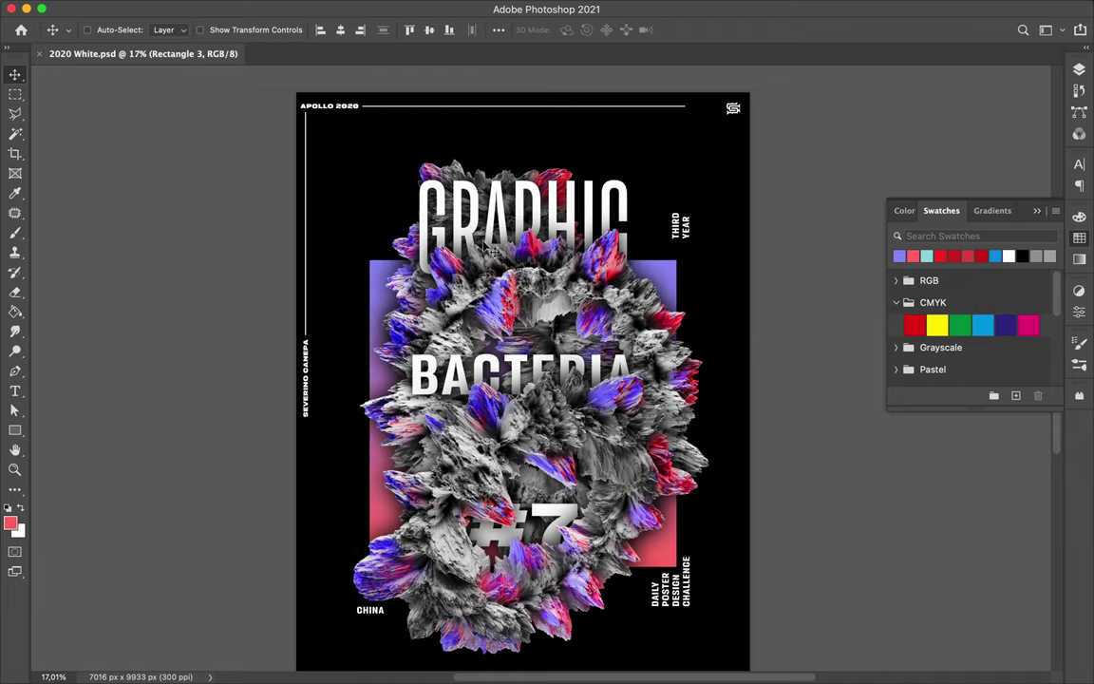
{"action": "left_click", "coordinate": [670, 567]}
{"action": "key", "text": "ctrl+t"}
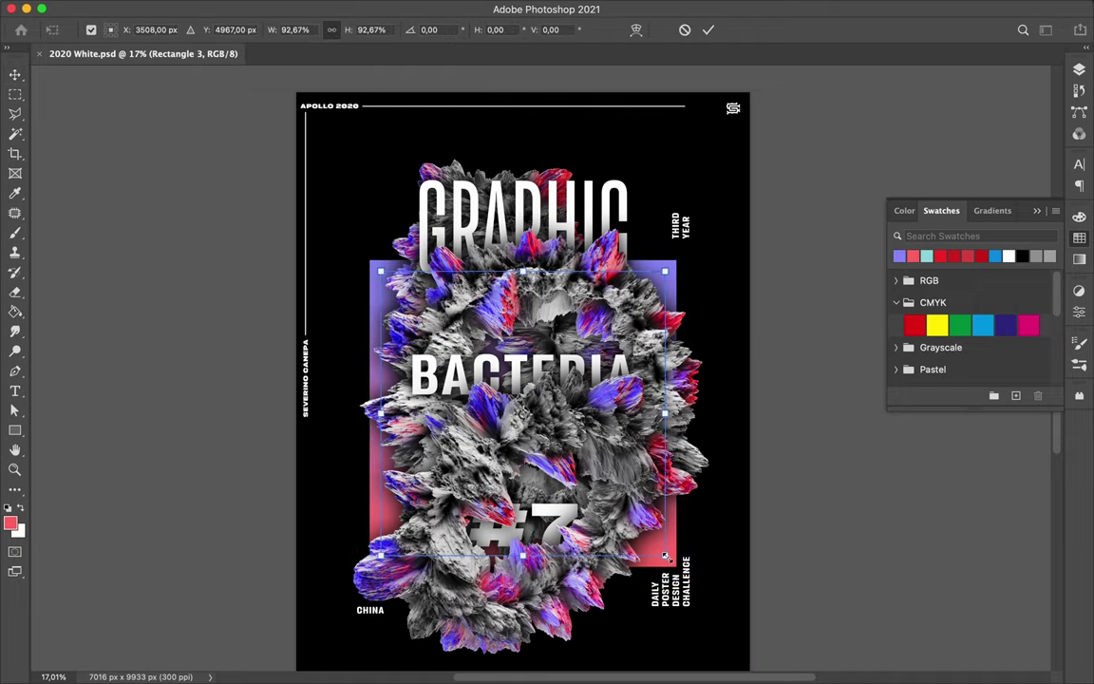
{"action": "key", "text": "Return"}
Nudge the logo against the right margin and stretch the top white line to reach it.
{"action": "scroll", "coordinate": [759, 106], "scroll_direction": "up", "scroll_amount": 5}
{"action": "left_click_drag", "start_coordinate": [768, 106], "coordinate": [777, 111]}
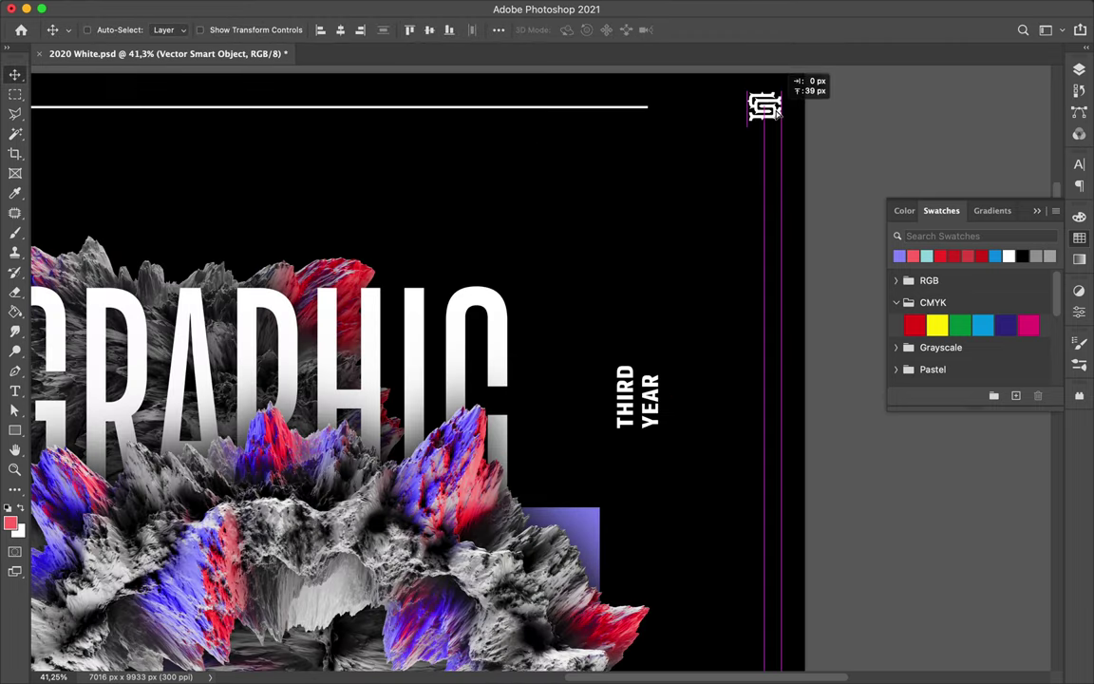
{"action": "left_click", "coordinate": [642, 107], "text": "ctrl"}
{"action": "key", "text": "ctrl+t"}
{"action": "left_click_drag", "start_coordinate": [648, 107], "coordinate": [732, 107]}
{"action": "key", "text": "Return"}
{"action": "key", "text": "ctrl+0"}
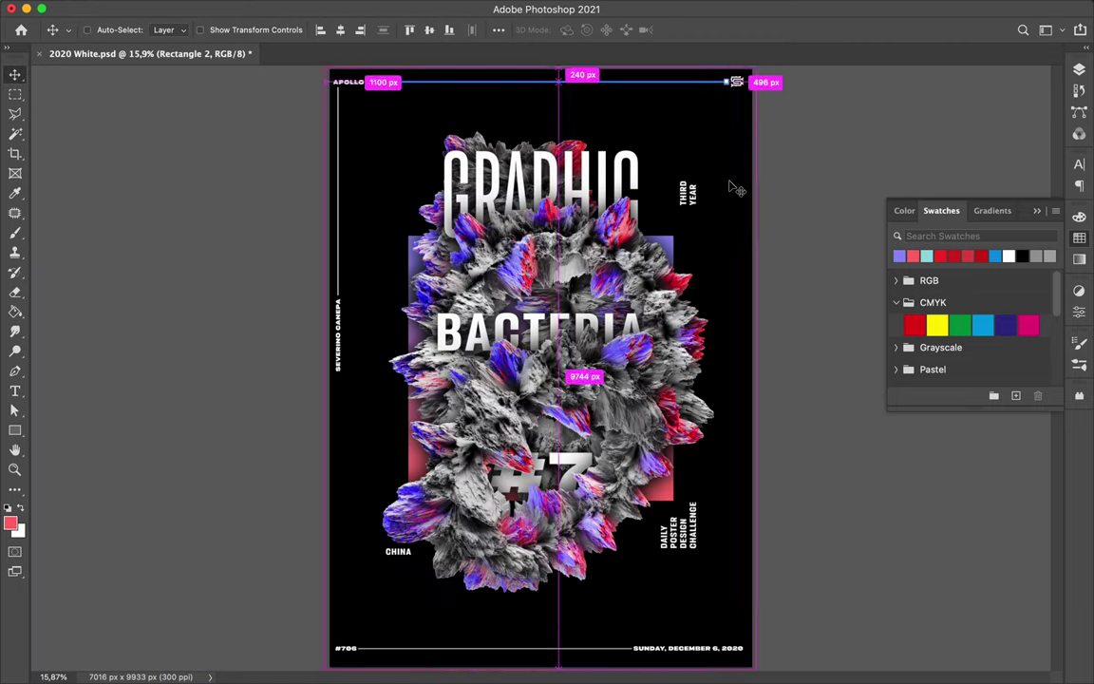
Retype the duplicated CHINA label as 'MADE IN SWITZERLAND' and align it beside GRAPHIC.
{"action": "left_click", "coordinate": [1080, 163]}
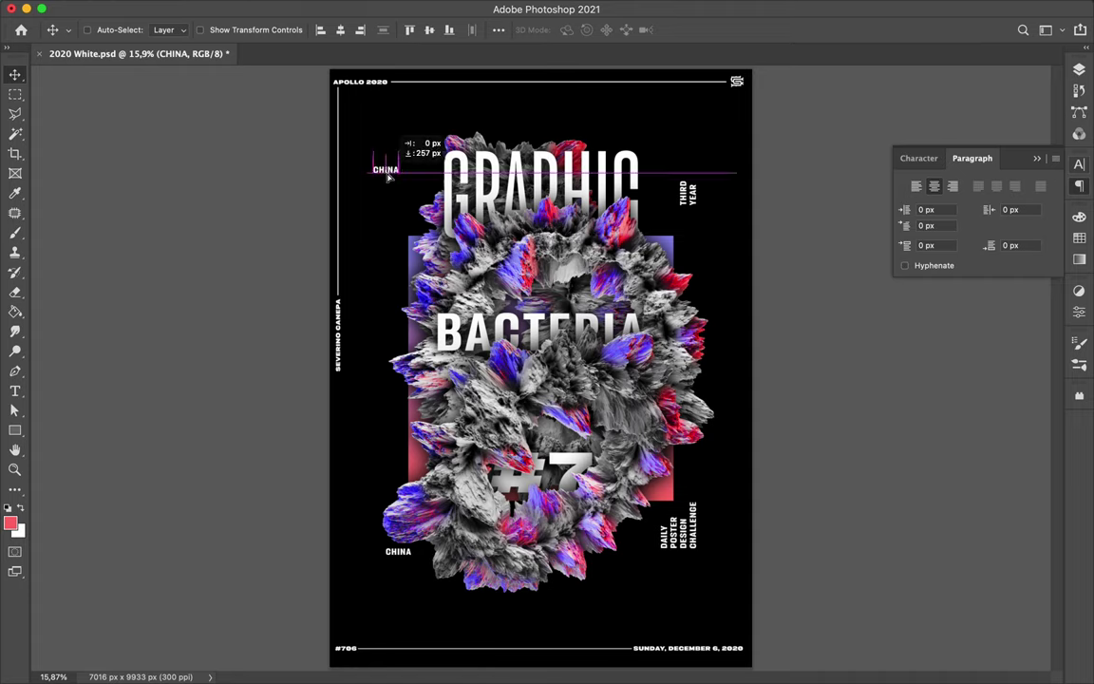
{"action": "double_click", "coordinate": [398, 191]}
{"action": "type", "text": "MADE IN SWITZERLAND"}
{"action": "key", "text": "ctrl+Return"}
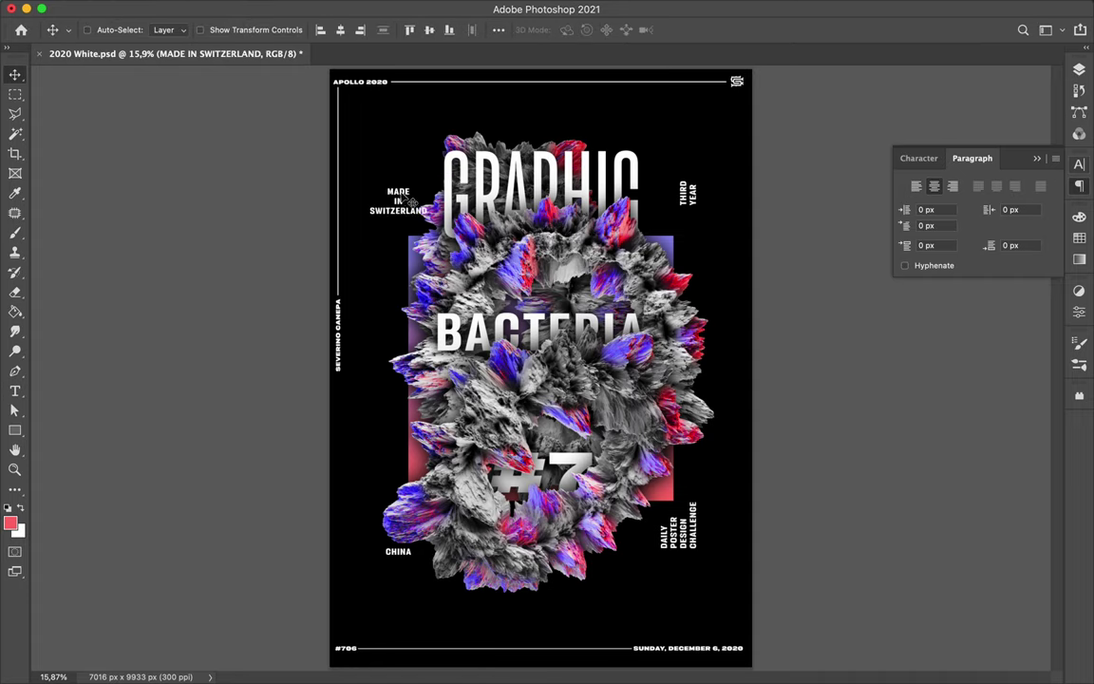
{"action": "key", "text": "F7"}
{"action": "scroll", "coordinate": [1014, 243], "scroll_direction": "down", "scroll_amount": 2}
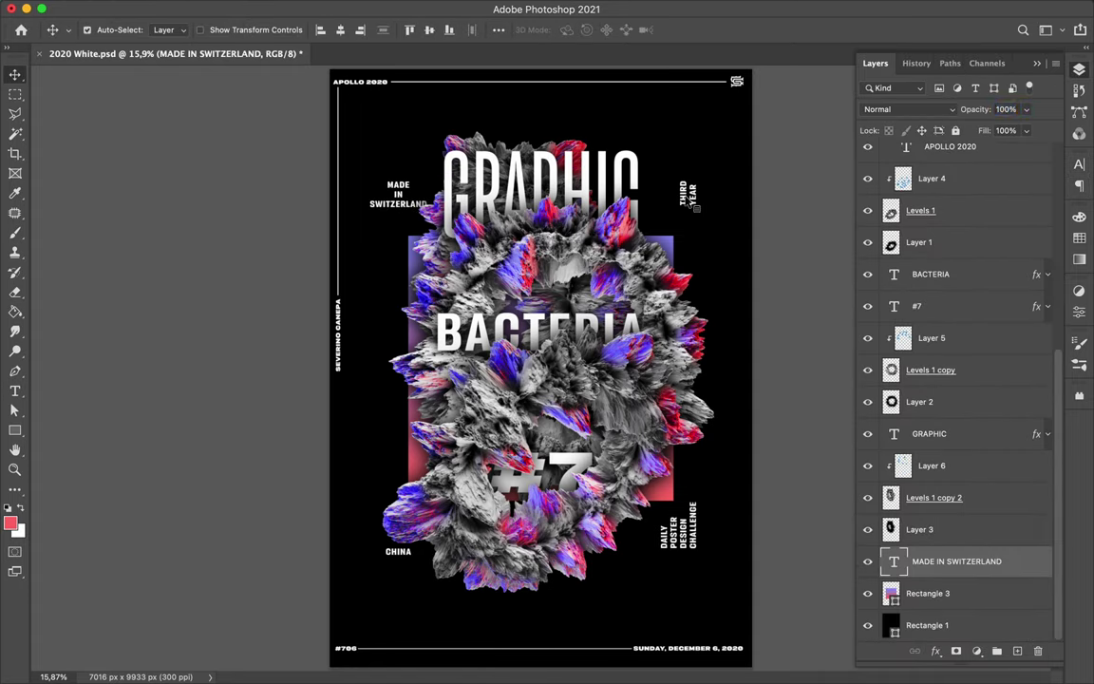
{"action": "left_click_drag", "start_coordinate": [822, 326], "coordinate": [821, 152]}
{"action": "left_click", "coordinate": [499, 30]}
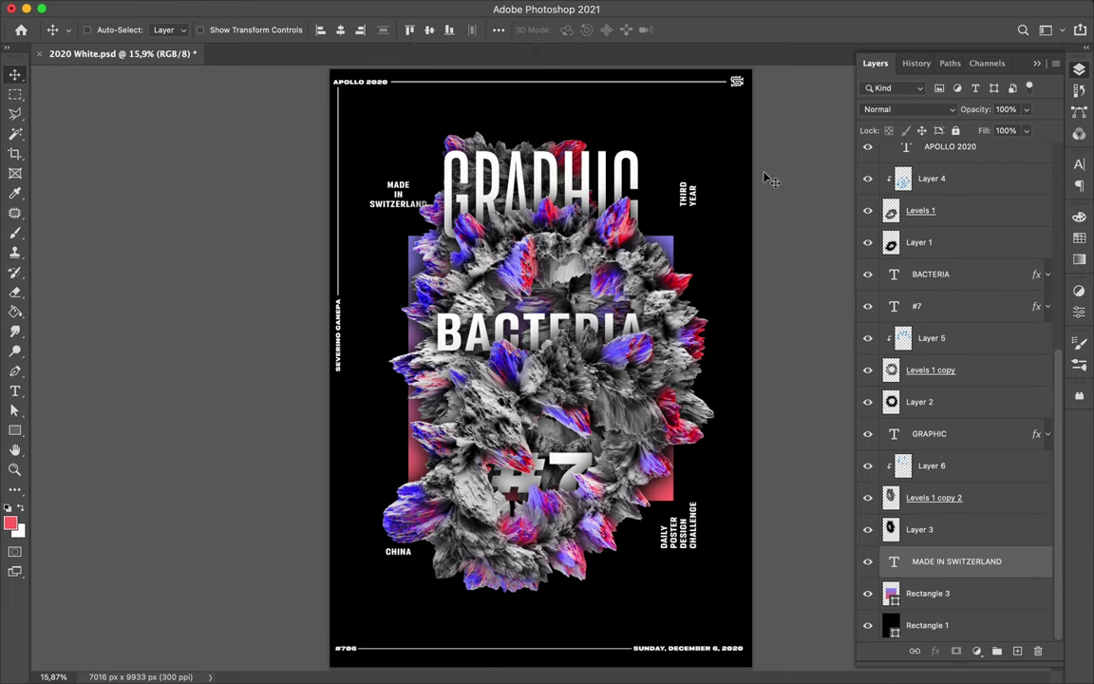
{"action": "scroll", "coordinate": [541, 367], "scroll_direction": "up", "scroll_amount": 3}
Cut #7 down to '#' and add a separate '7' text layer at the top of the stack.
{"action": "double_click", "coordinate": [512, 512]}
{"action": "key", "text": "BackSpace"}
{"action": "key", "text": "ctrl+Return"}
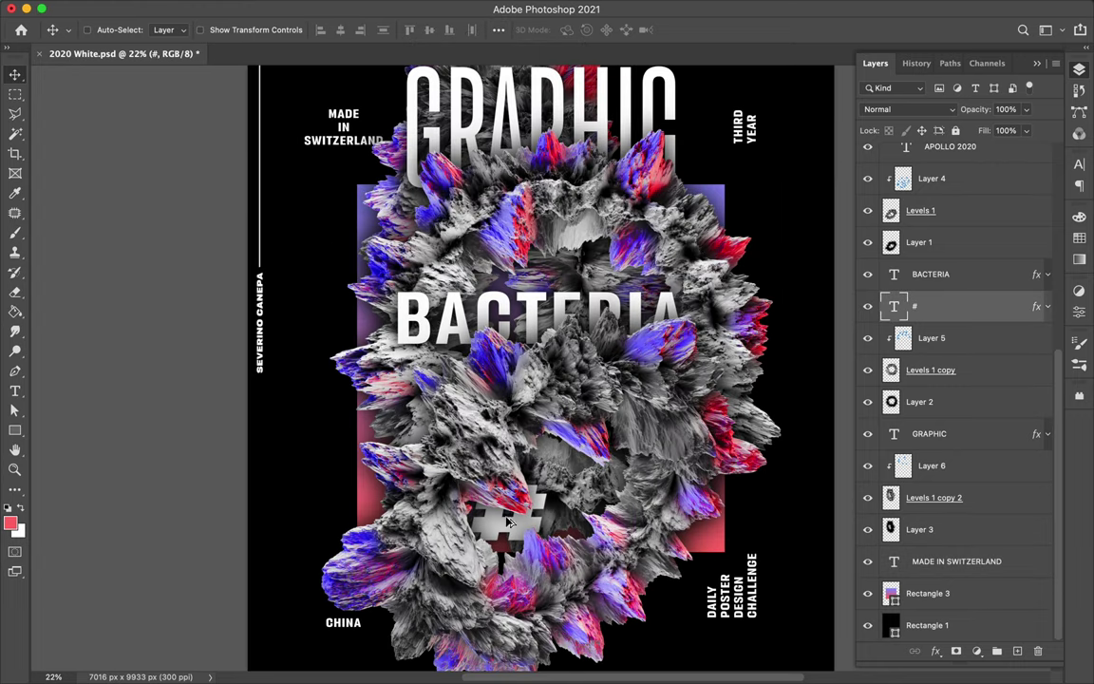
{"action": "type", "text": "7"}
{"action": "left_click_drag", "start_coordinate": [930, 306], "coordinate": [935, 155]}
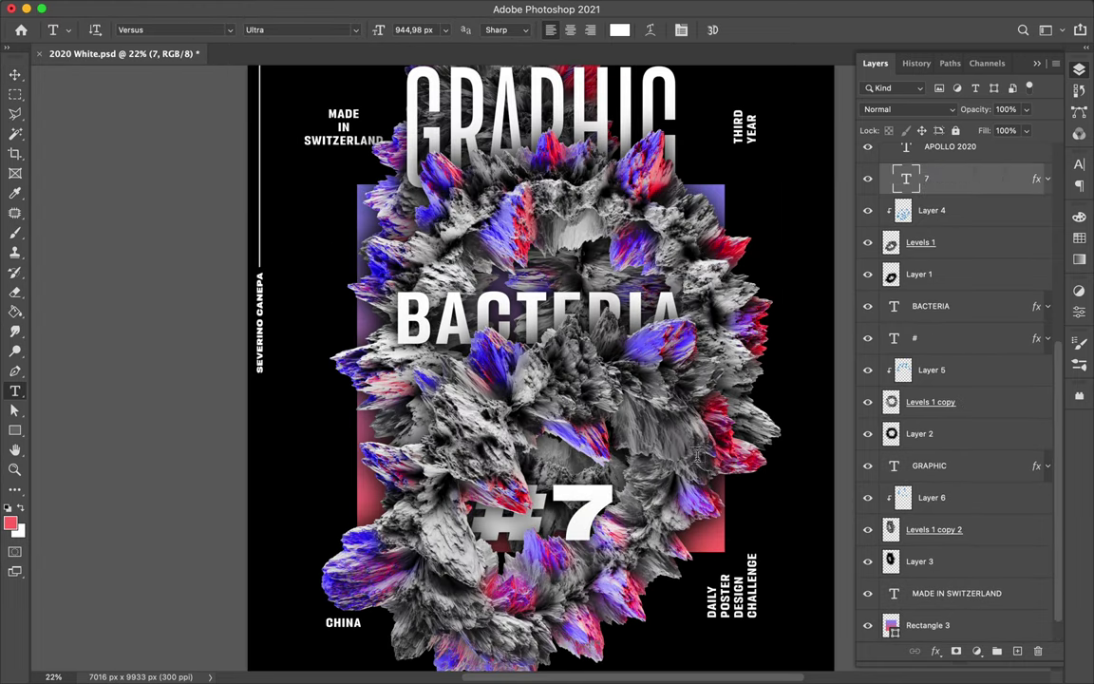
Mask the 7 layer and paint out its lower part behind the bacteria.
{"action": "scroll", "coordinate": [627, 409], "scroll_direction": "up", "scroll_amount": 2}
{"action": "left_click", "coordinate": [957, 651]}
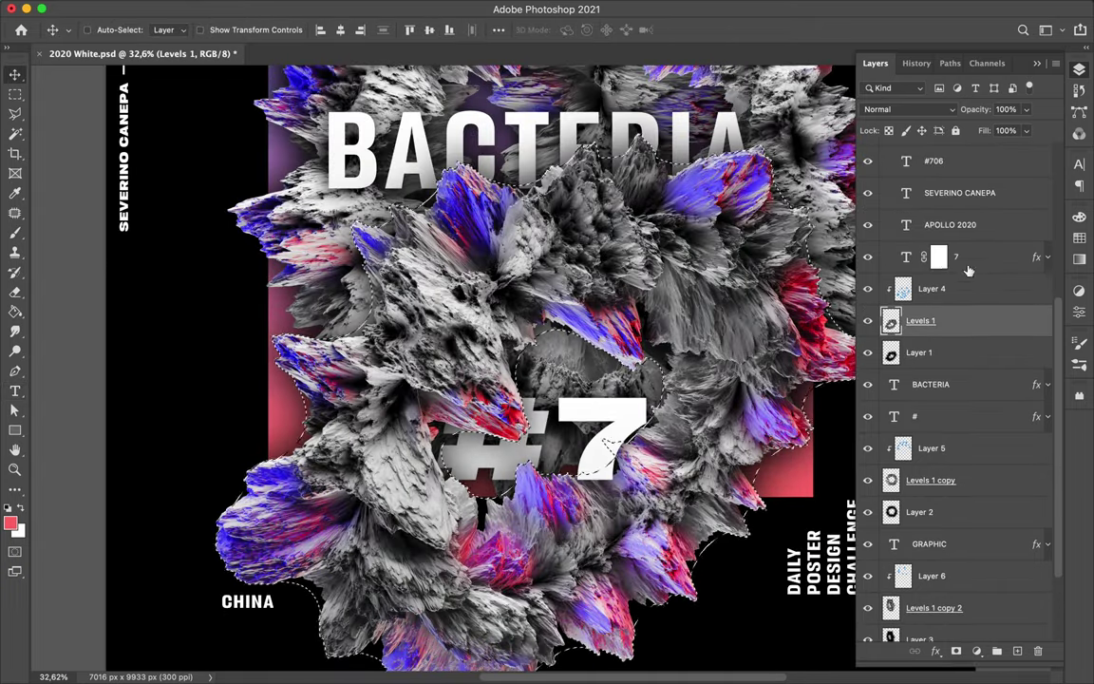
{"action": "key", "text": "b"}
{"action": "left_click_drag", "start_coordinate": [563, 425], "coordinate": [634, 460]}
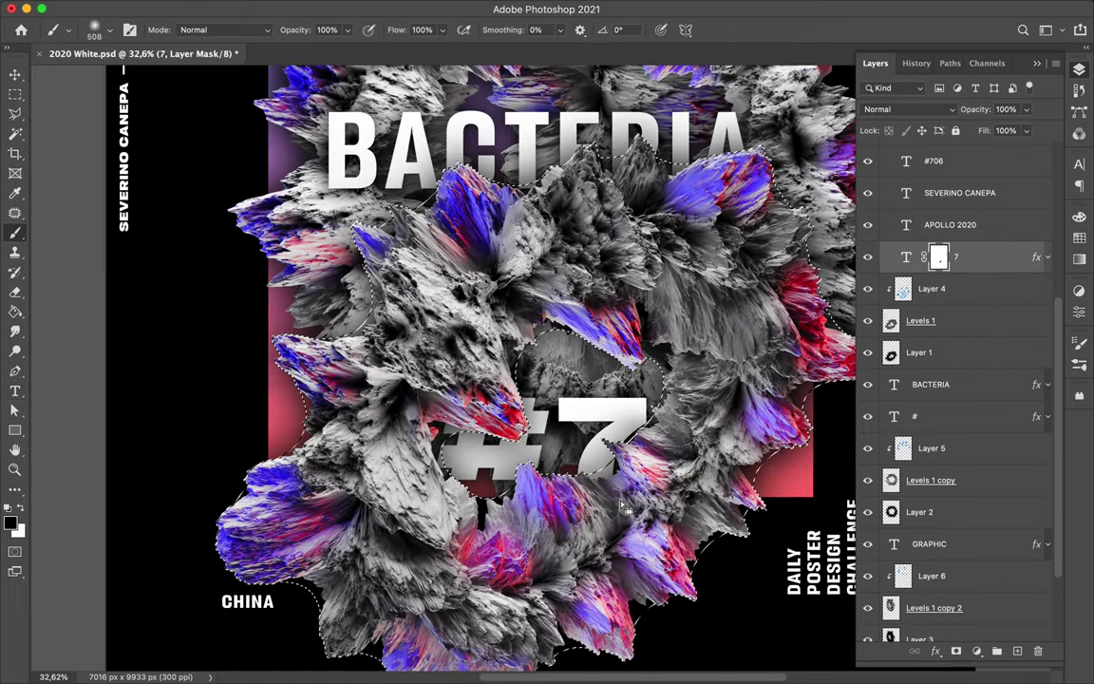
{"action": "key", "text": "v"}
{"action": "key", "text": "ctrl+d"}
Rasterize the # text layer.
{"action": "scroll", "coordinate": [959, 379], "scroll_direction": "down", "scroll_amount": 2}
{"action": "left_click", "coordinate": [978, 340]}
{"action": "right_click", "coordinate": [978, 340]}
{"action": "left_click", "coordinate": [816, 494]}
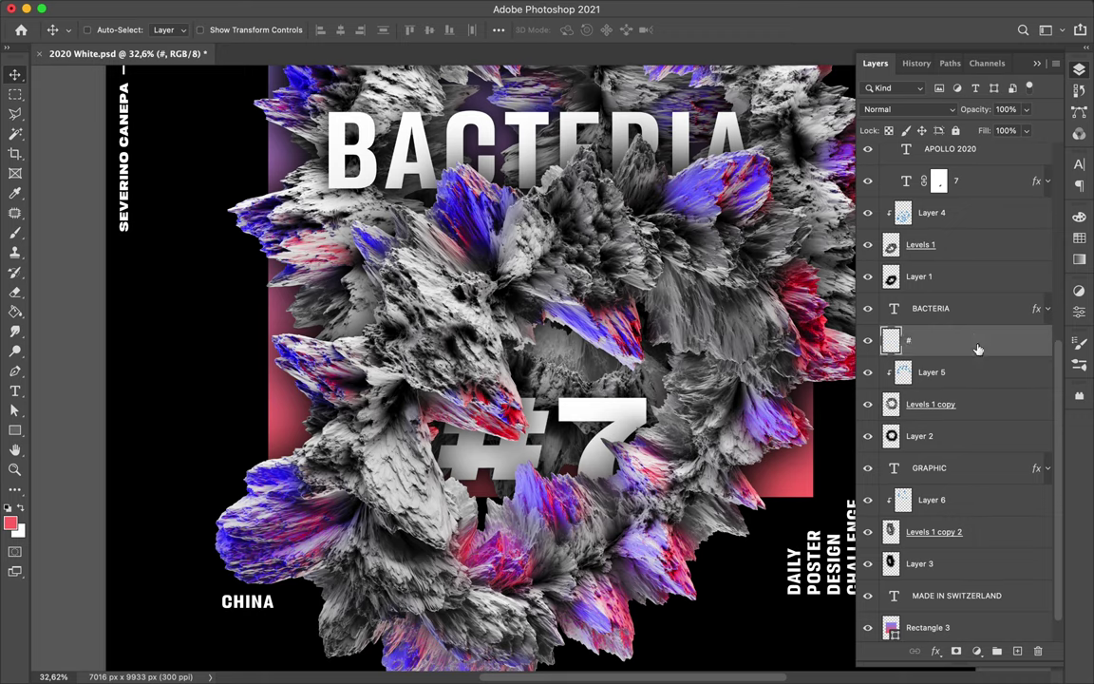
{"action": "right_click", "coordinate": [978, 350]}
{"action": "key", "text": "Escape"}
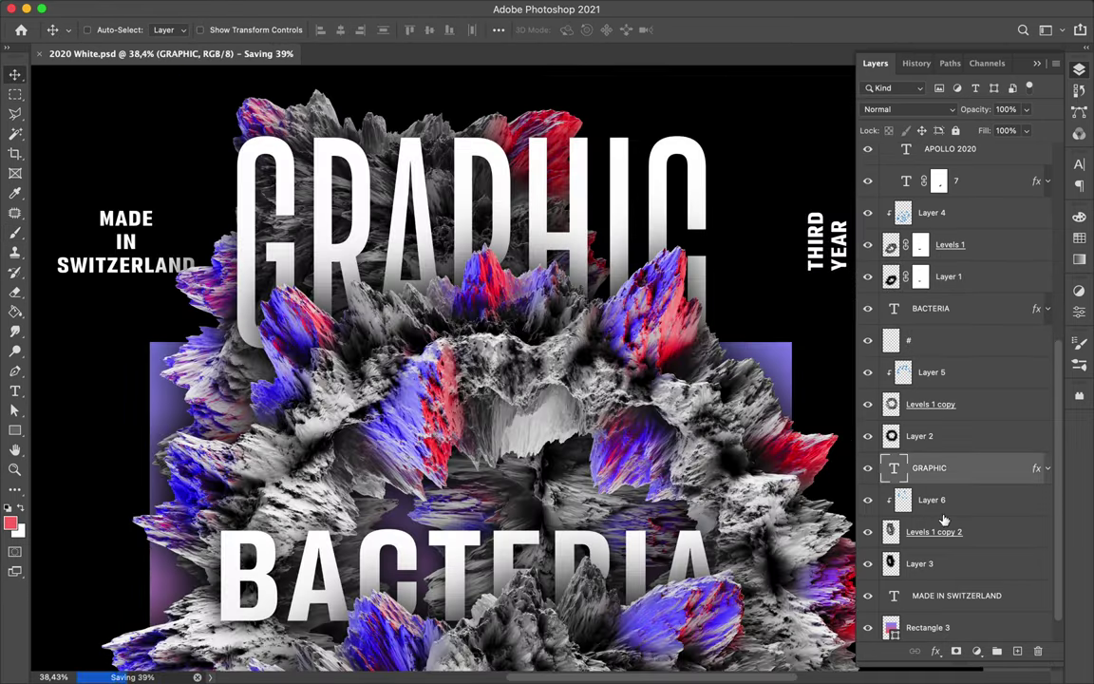
Add a mask to Levels 1 copy and load the rasterized GRAPHIC letters as a selection.
{"action": "left_click", "coordinate": [930, 372]}
{"action": "left_click", "coordinate": [959, 404]}
{"action": "left_click", "coordinate": [955, 651]}
{"action": "left_click", "coordinate": [929, 467]}
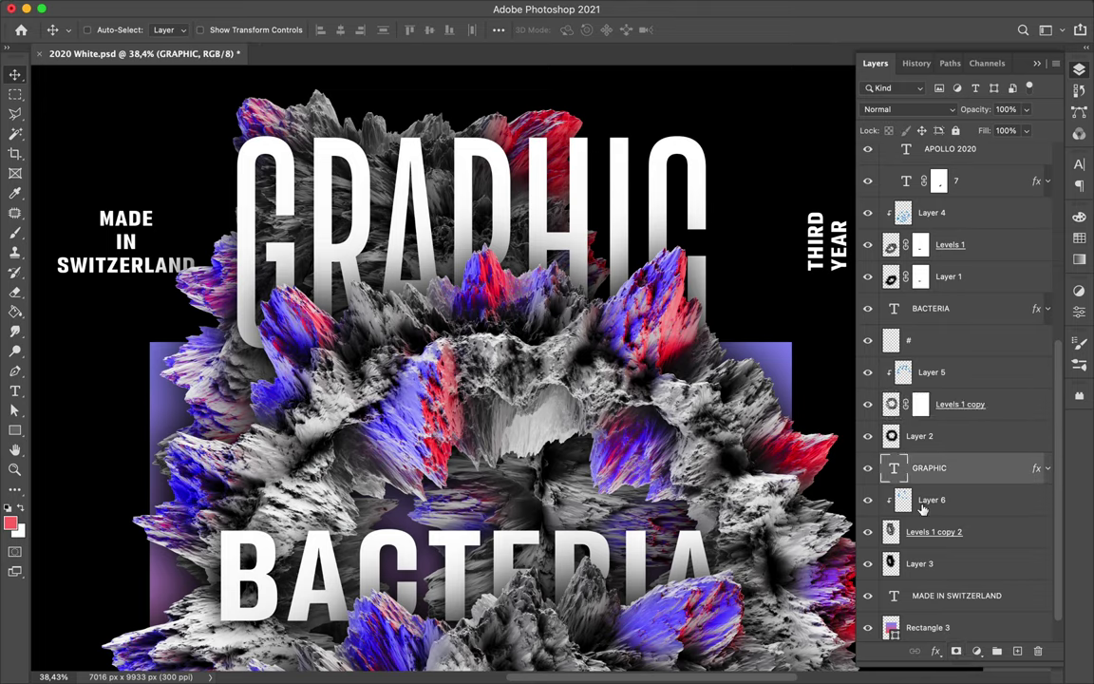
{"action": "right_click", "coordinate": [895, 467]}
{"action": "left_click", "coordinate": [788, 469]}
{"action": "left_click", "coordinate": [890, 467], "text": "super"}
{"action": "key", "text": "b"}
{"action": "left_click", "coordinate": [920, 404]}
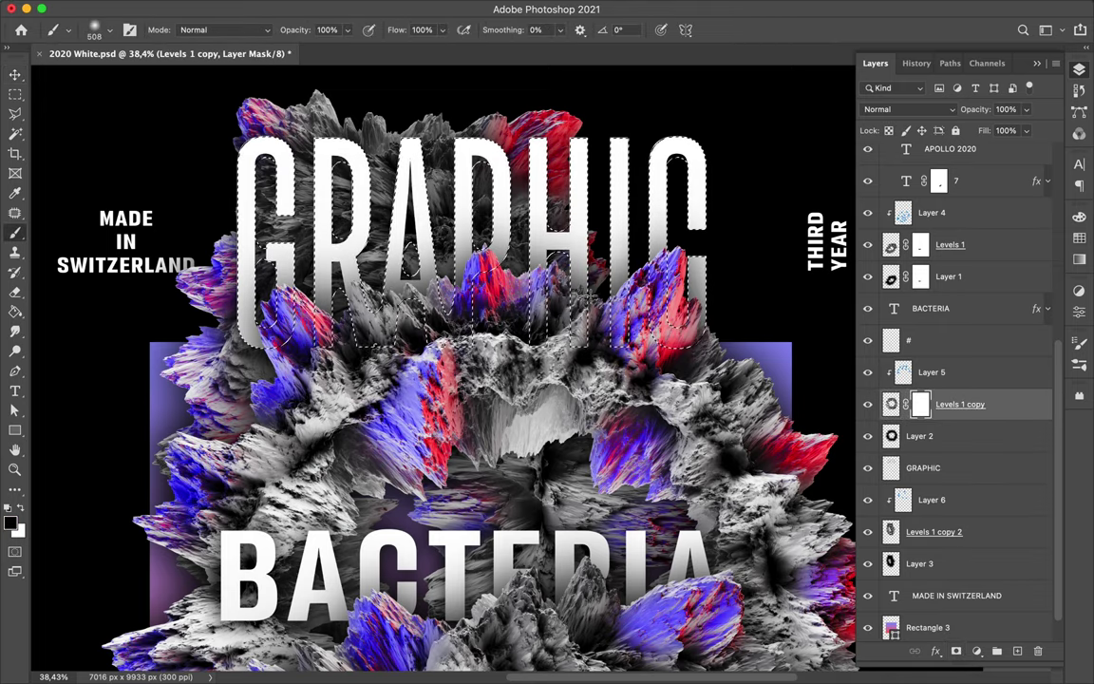
{"action": "right_click", "coordinate": [342, 285]}
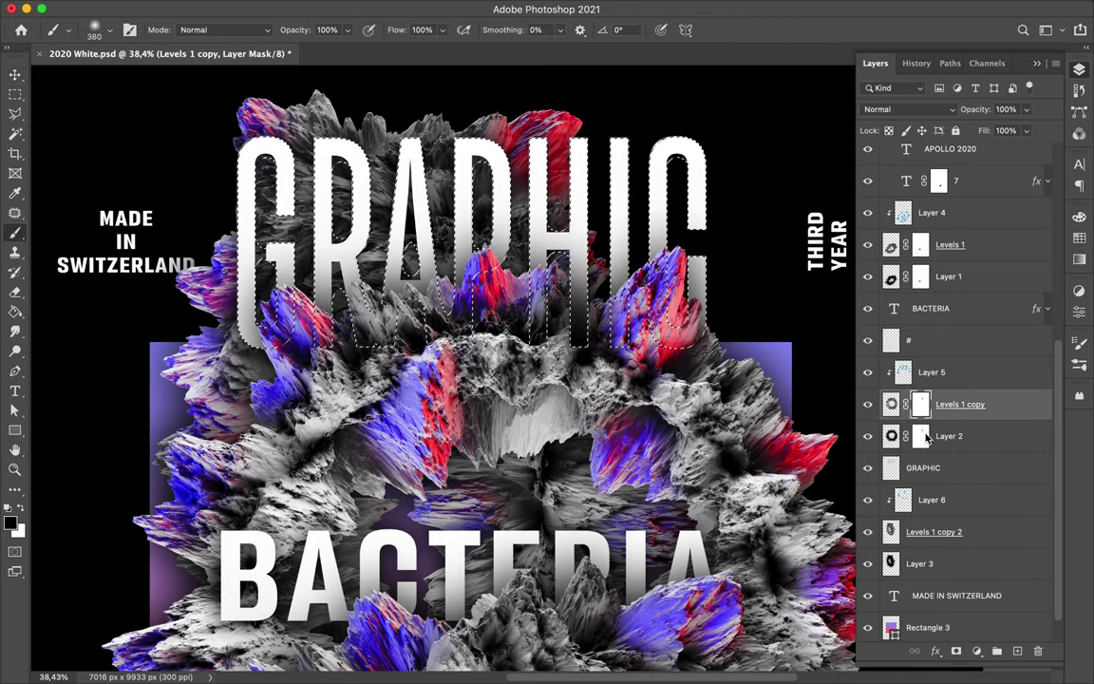
Target Layer 2's mask and set a black 198-size brush.
{"action": "left_click", "coordinate": [920, 436]}
{"action": "key", "text": "m"}
{"action": "key", "text": "v"}
{"action": "key", "text": "alt+bracketleft"}
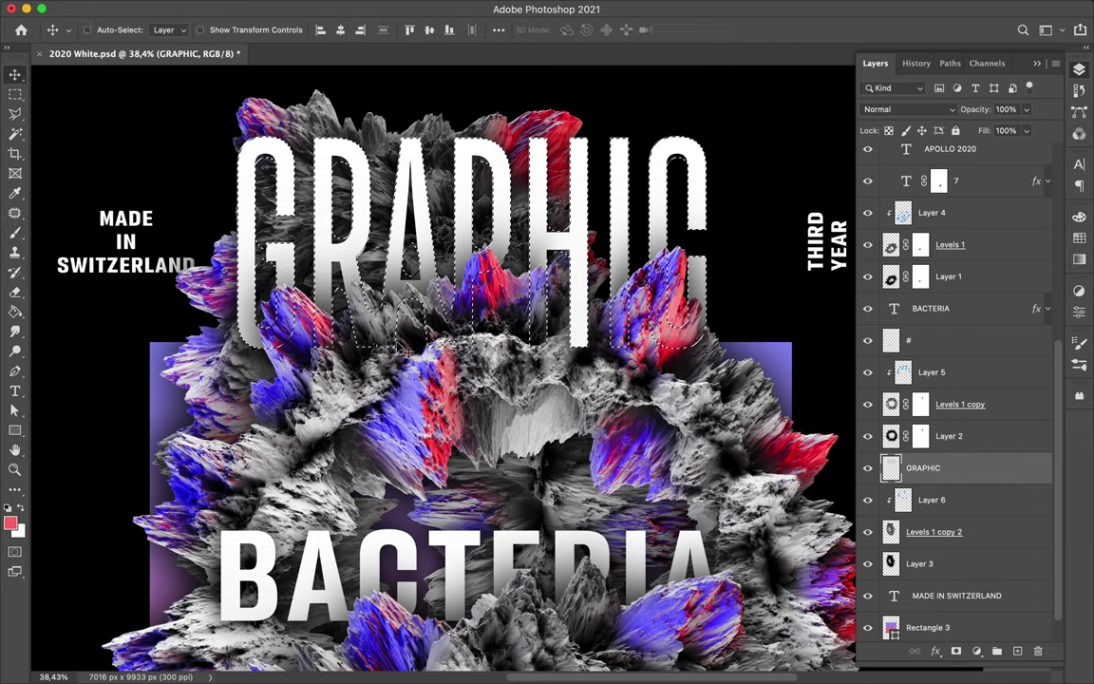
{"action": "key", "text": "b"}
{"action": "key", "text": "d"}
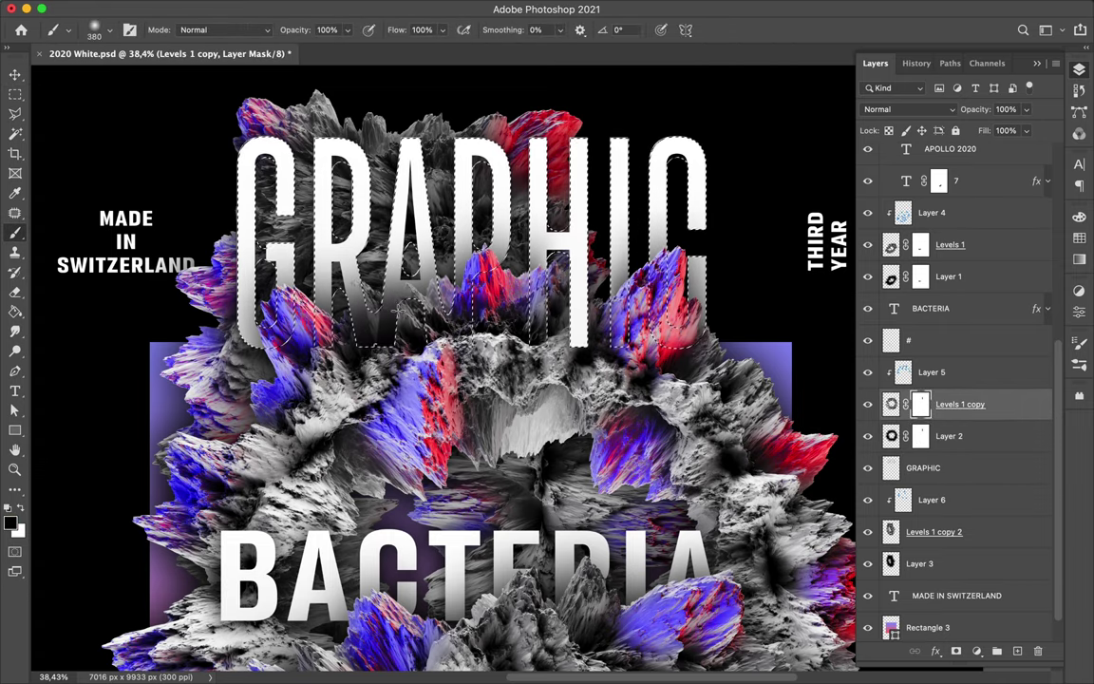
{"action": "left_click", "coordinate": [102, 30]}
{"action": "left_click_drag", "start_coordinate": [152, 72], "coordinate": [142, 72]}
{"action": "key", "text": "Return"}
Paint out the bacteria inside the C of GRAPHIC on Layer 2's mask, then view the whole poster.
{"action": "scroll", "coordinate": [536, 367], "scroll_direction": "up", "scroll_amount": 2}
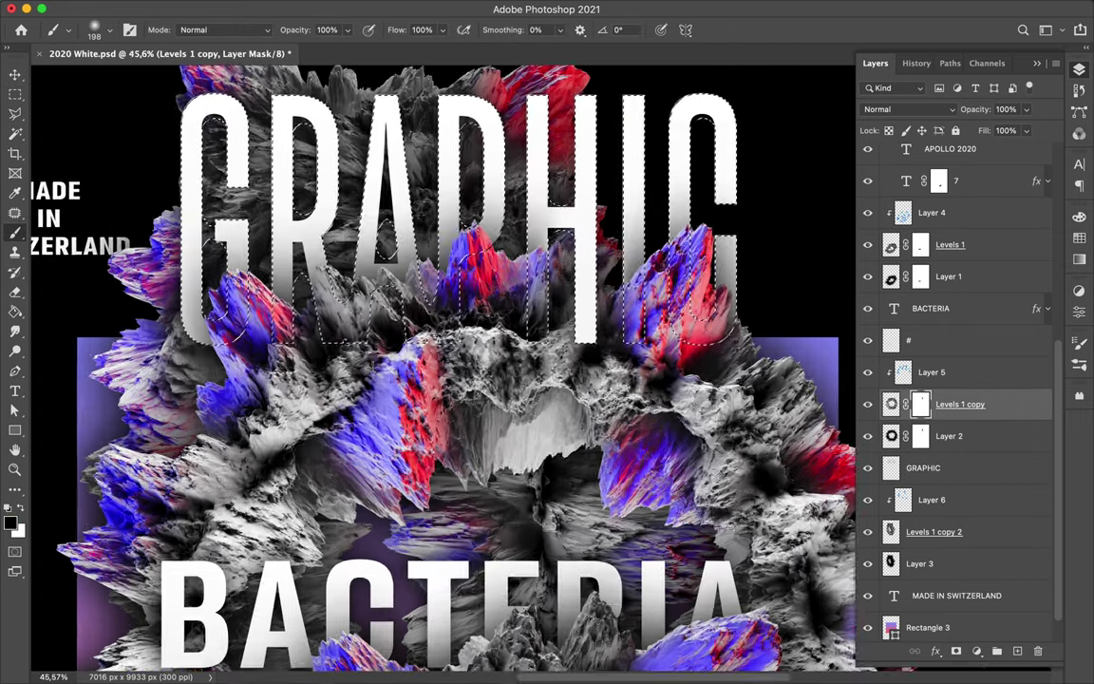
{"action": "left_click", "coordinate": [920, 436]}
{"action": "left_click_drag", "start_coordinate": [723, 240], "coordinate": [720, 318]}
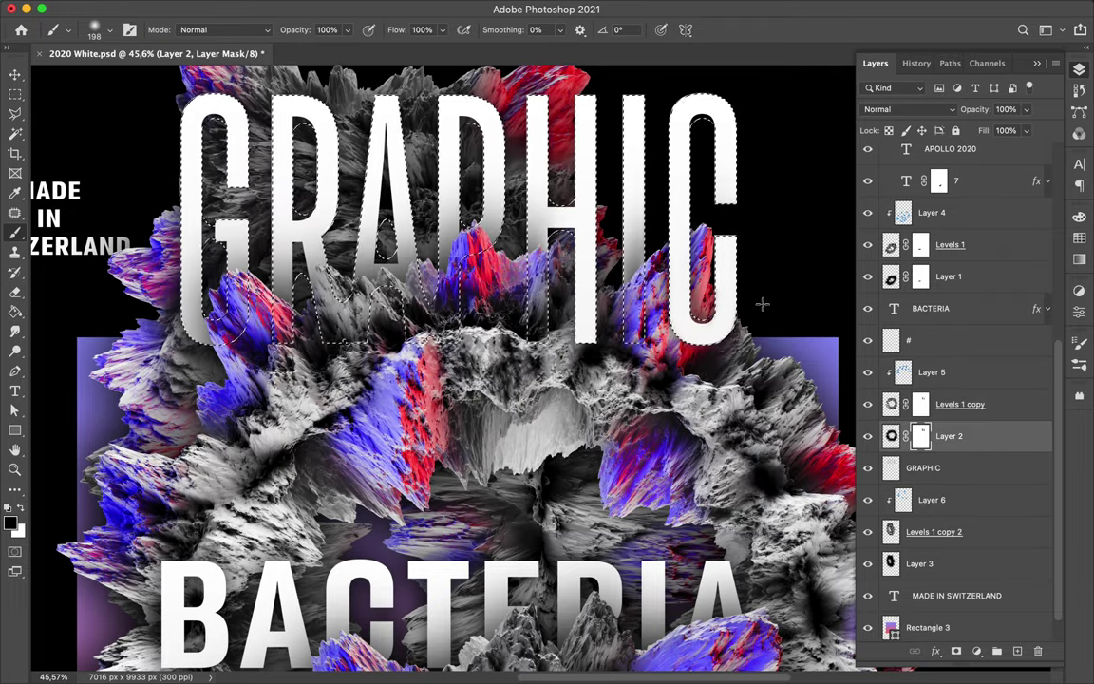
{"action": "double_click", "coordinate": [918, 403]}
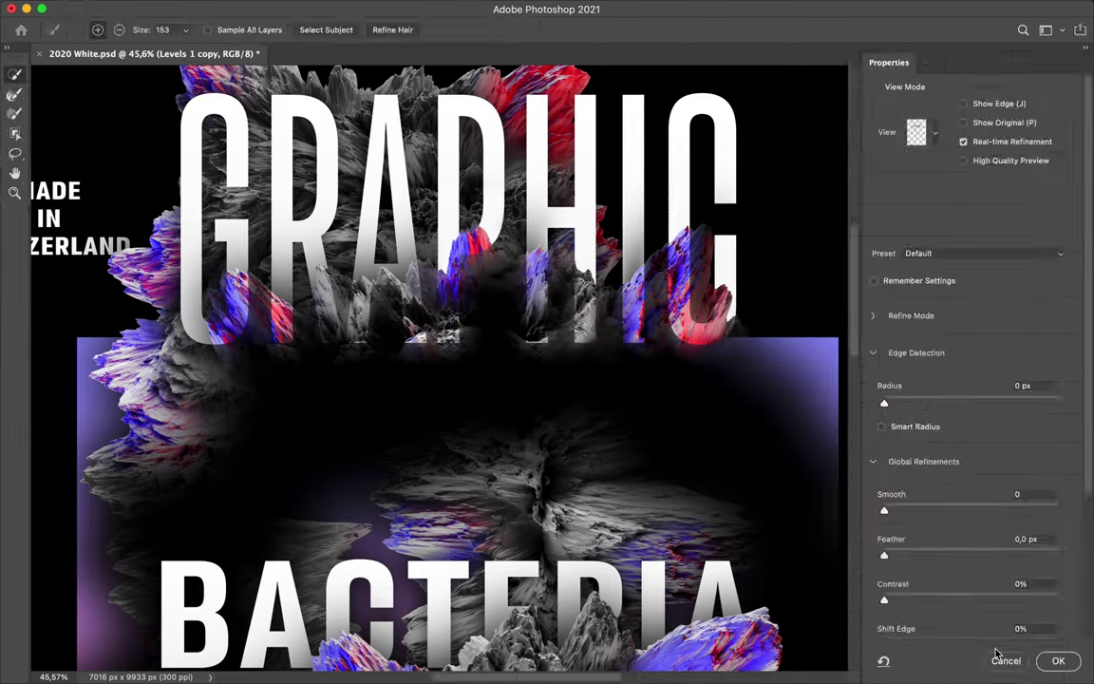
{"action": "key", "text": "Return"}
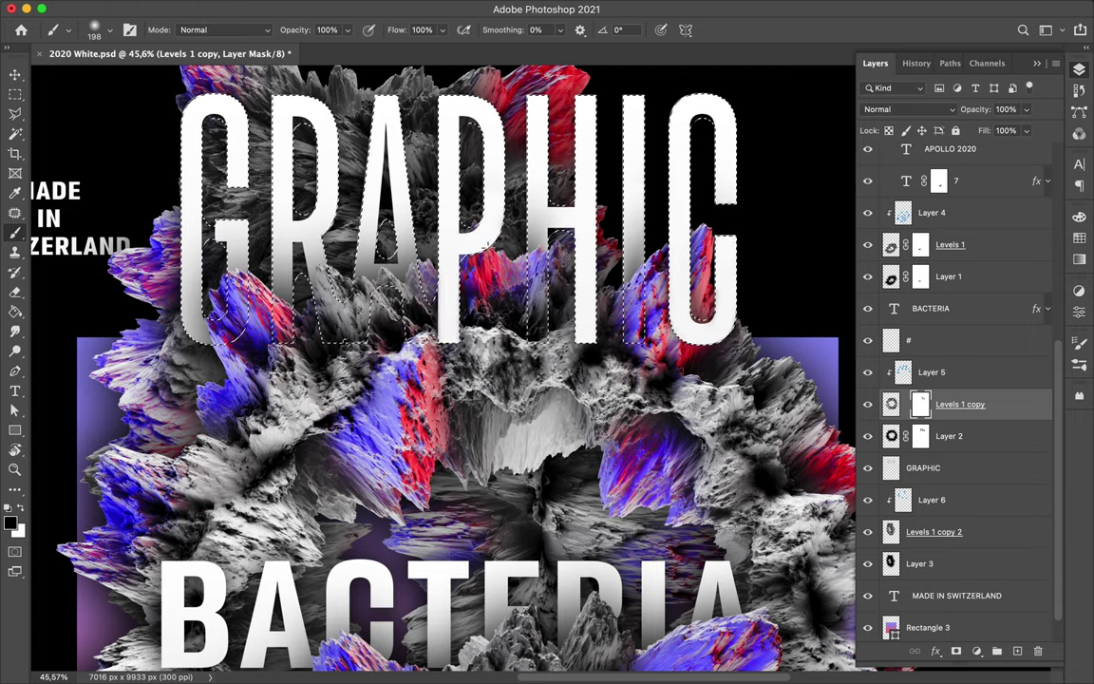
{"action": "scroll", "coordinate": [537, 366], "scroll_direction": "down", "scroll_amount": 2}
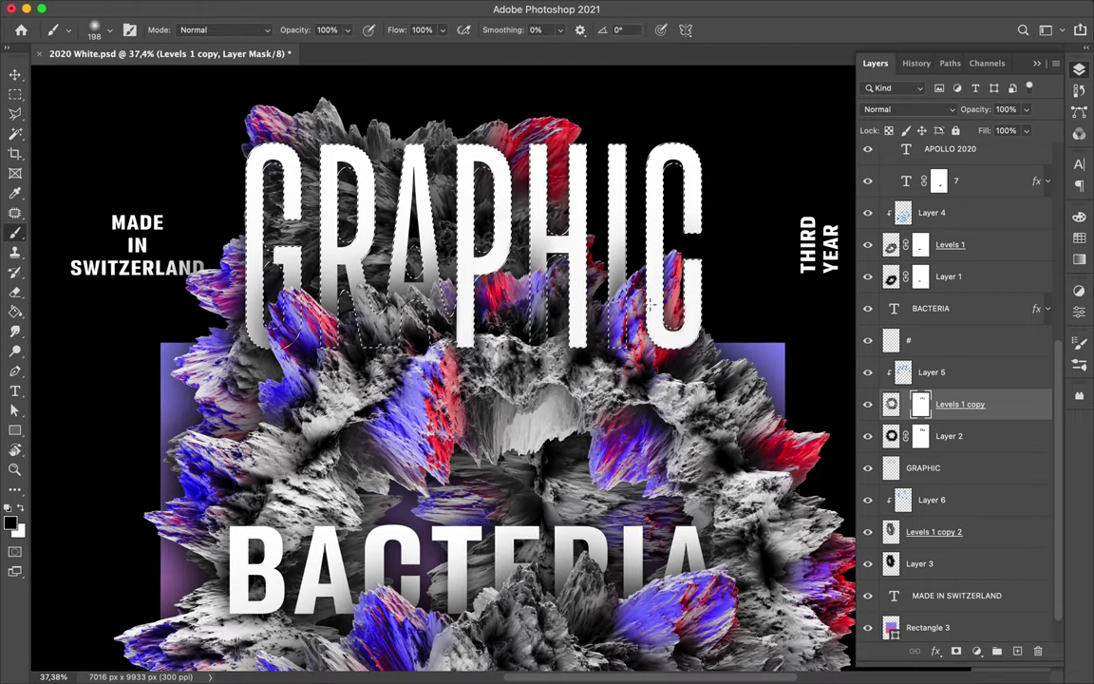
{"action": "left_click", "coordinate": [892, 436]}
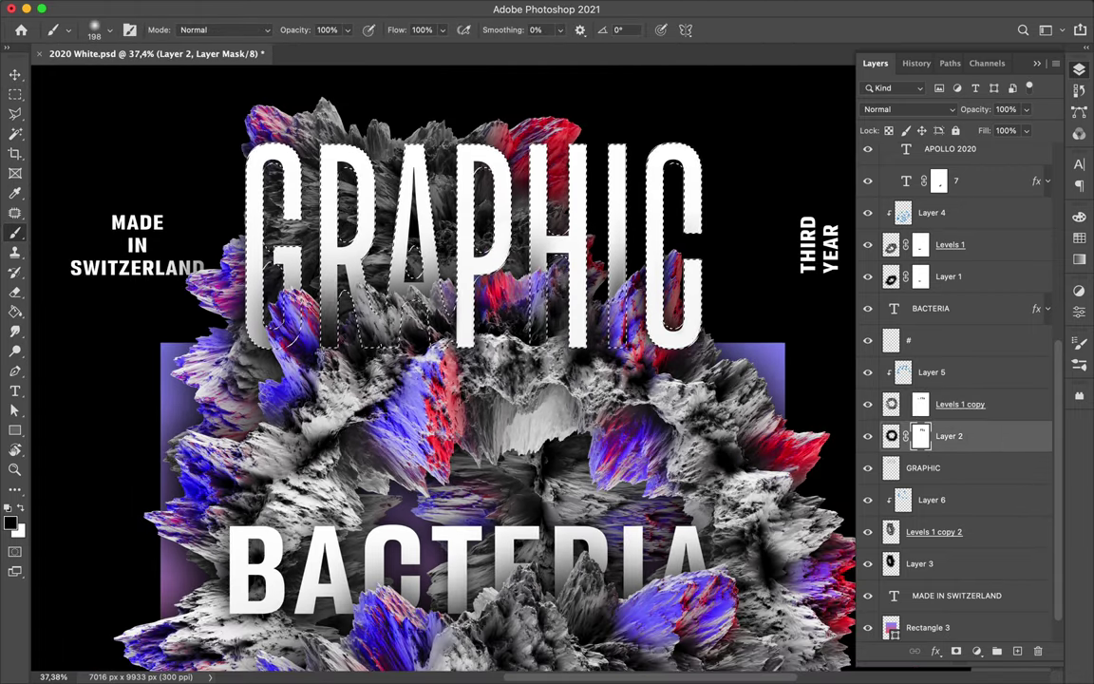
{"action": "left_click", "coordinate": [920, 404]}
{"action": "key", "text": "m"}
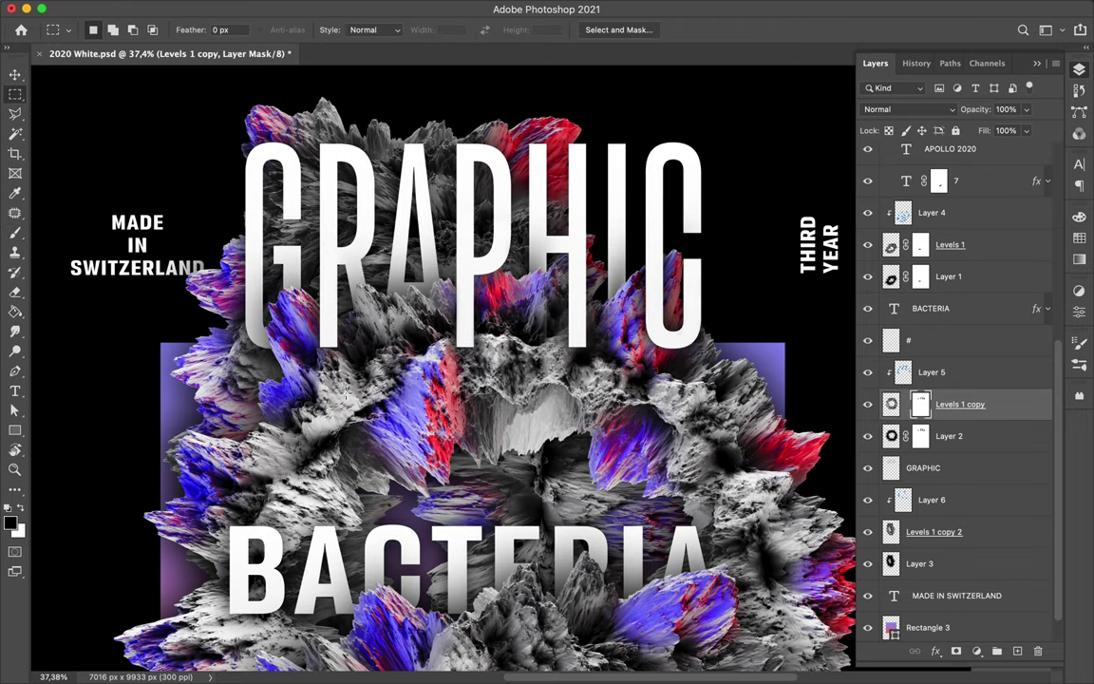
{"action": "key", "text": "ctrl+0"}
{"action": "left_click", "coordinate": [890, 404]}
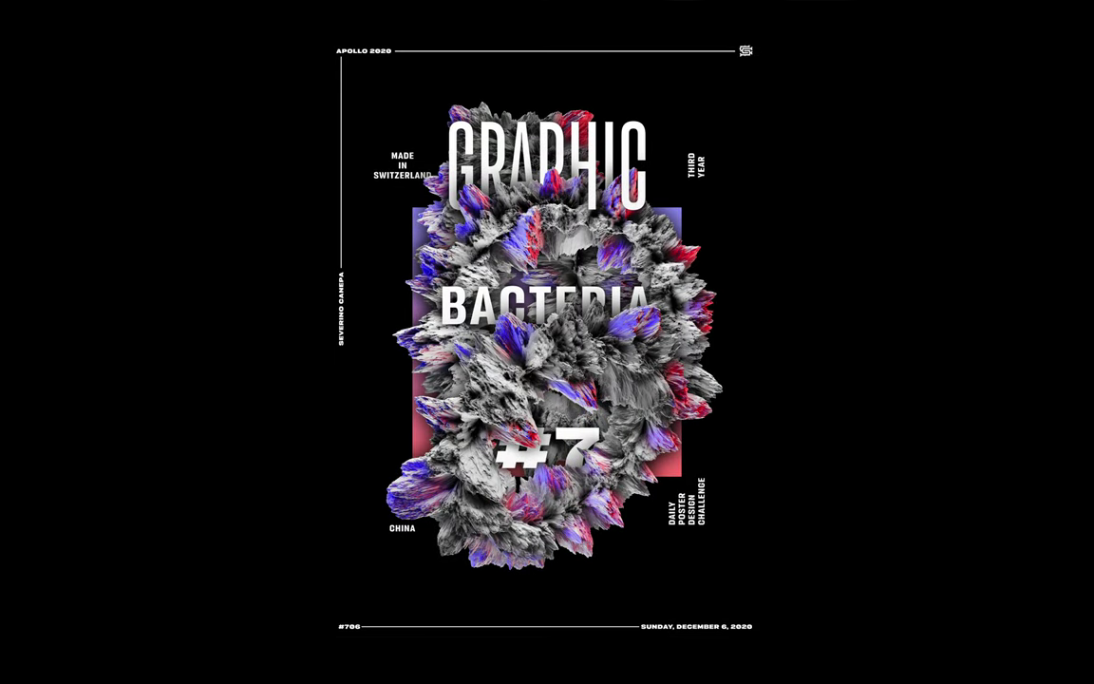